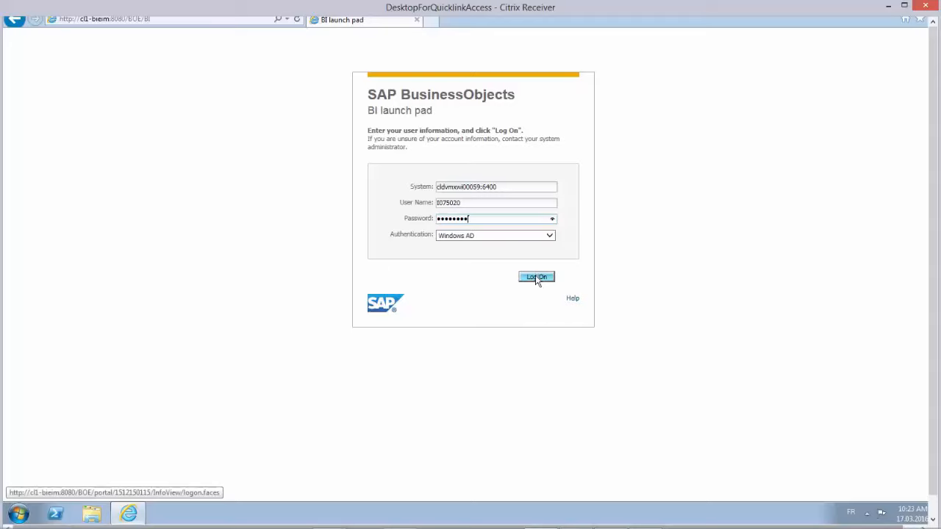
# Log on to the BI launch pad with Windows AD authentication and admit the waiting guest to the meeting room.
pyautogui.click(536, 277)
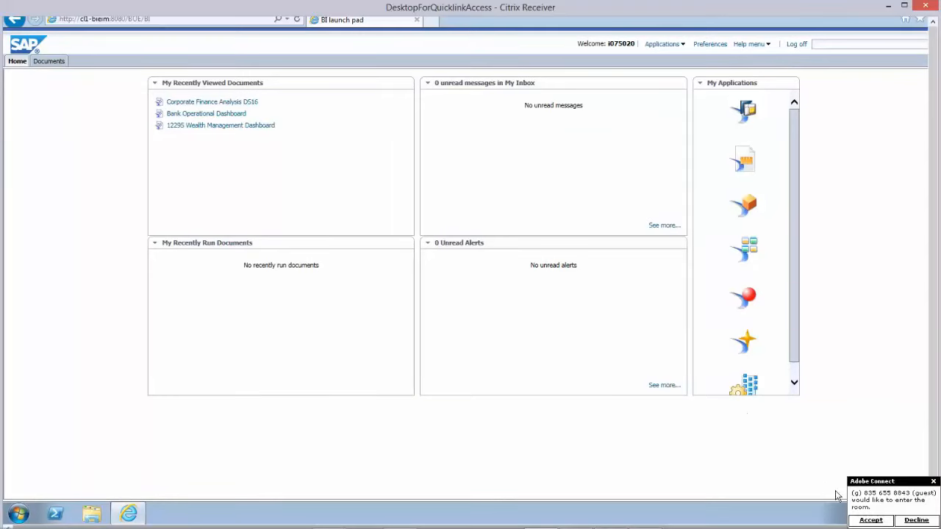
pyautogui.click(870, 521)
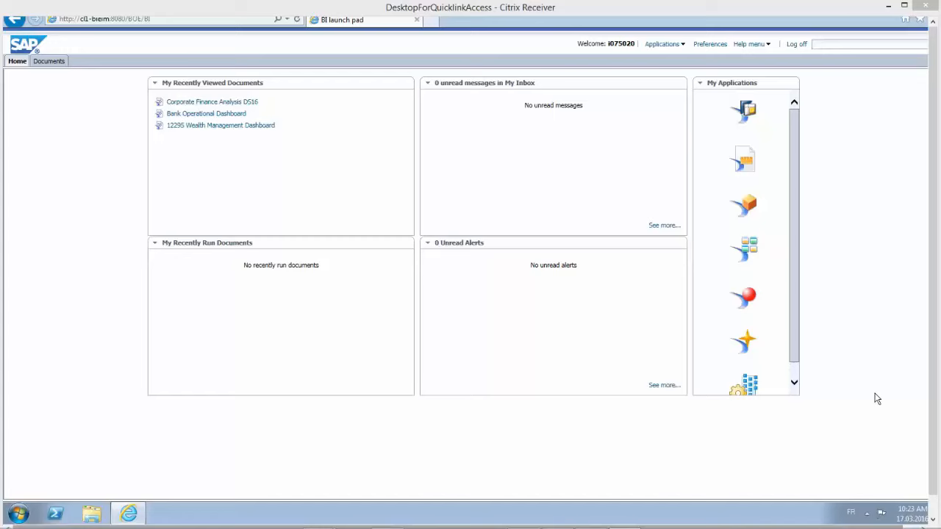
# Open the Bank Operational Dashboard from the My Favorites documents, admitting the guest who asks to enter the meeting.
pyautogui.click(54, 63)
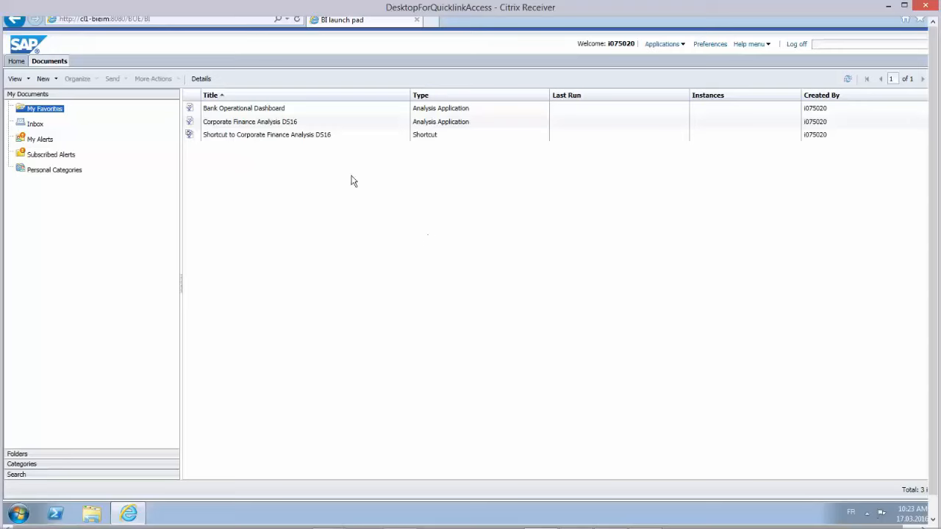
pyautogui.click(259, 110)
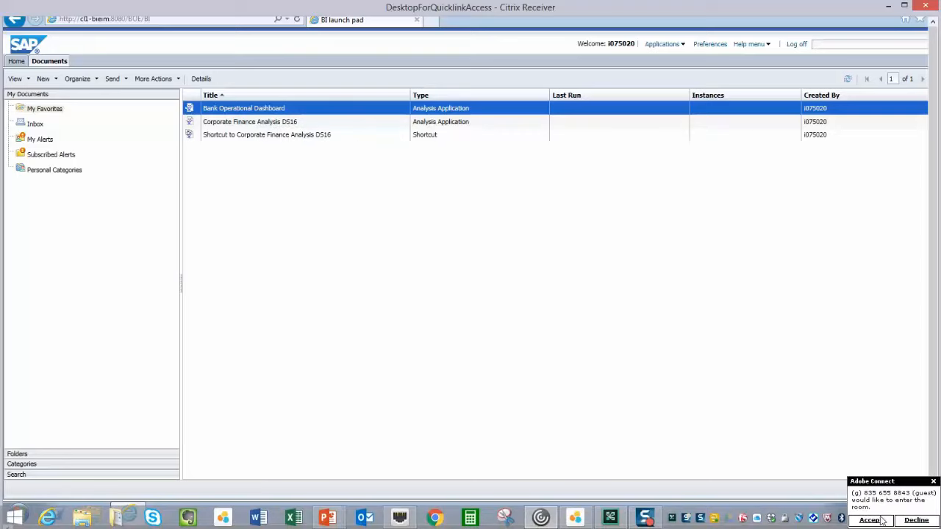
pyautogui.click(872, 520)
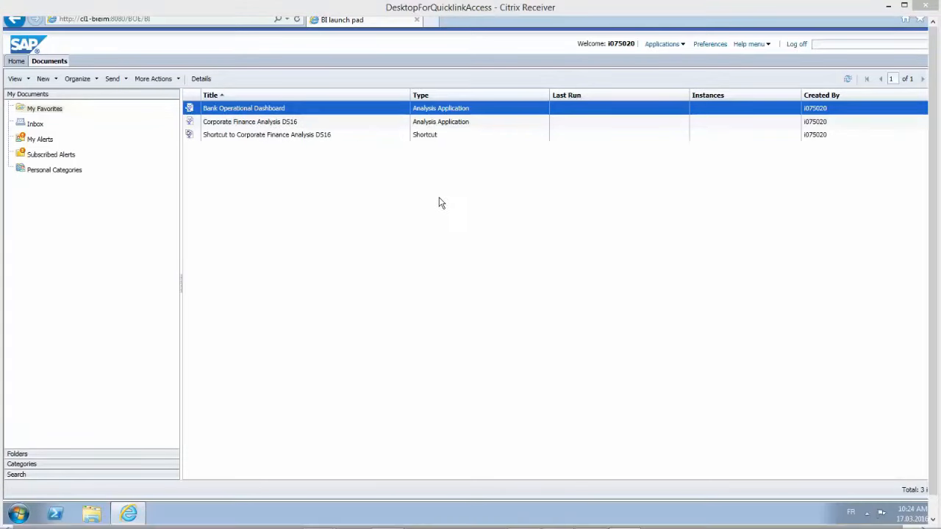
pyautogui.doubleClick(250, 110)
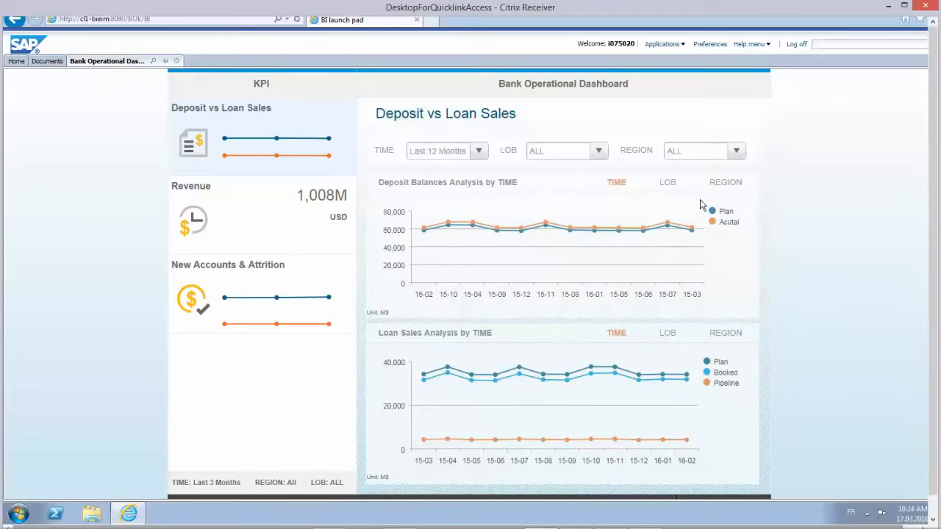
# View the Deposit Balances Analysis by LOB and by REGION, then return it to TIME.
pyautogui.click(669, 184)
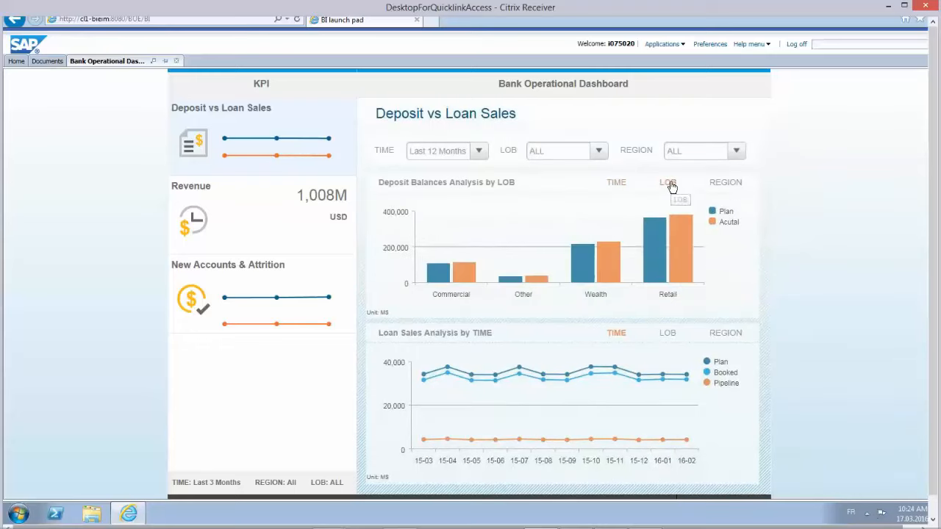
pyautogui.click(732, 186)
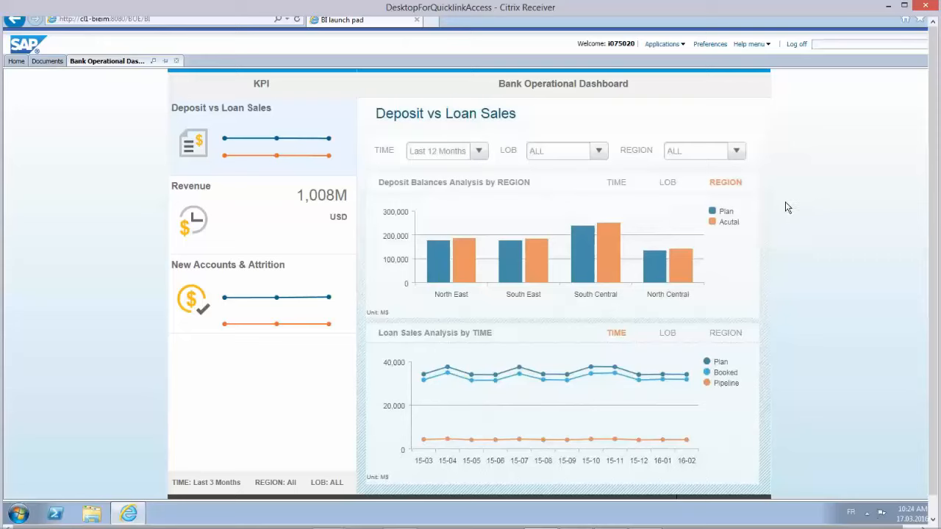
pyautogui.click(669, 186)
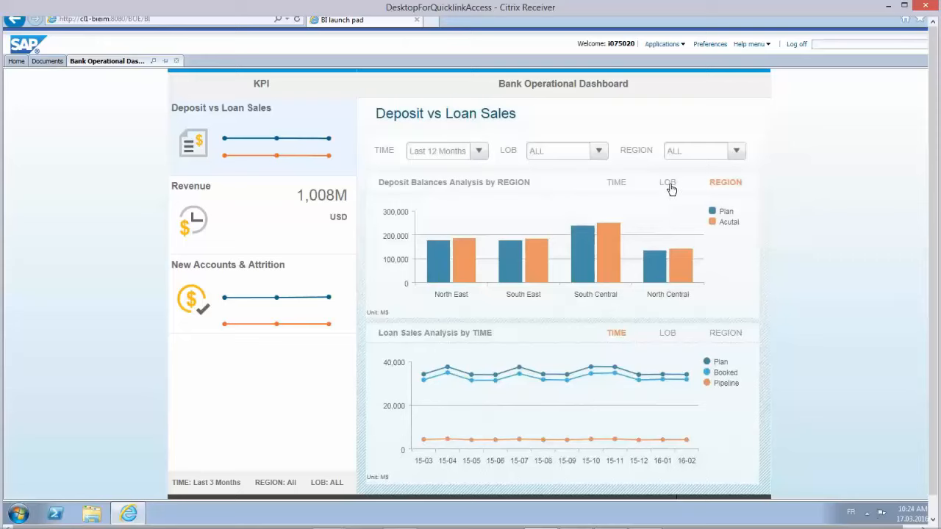
pyautogui.click(619, 188)
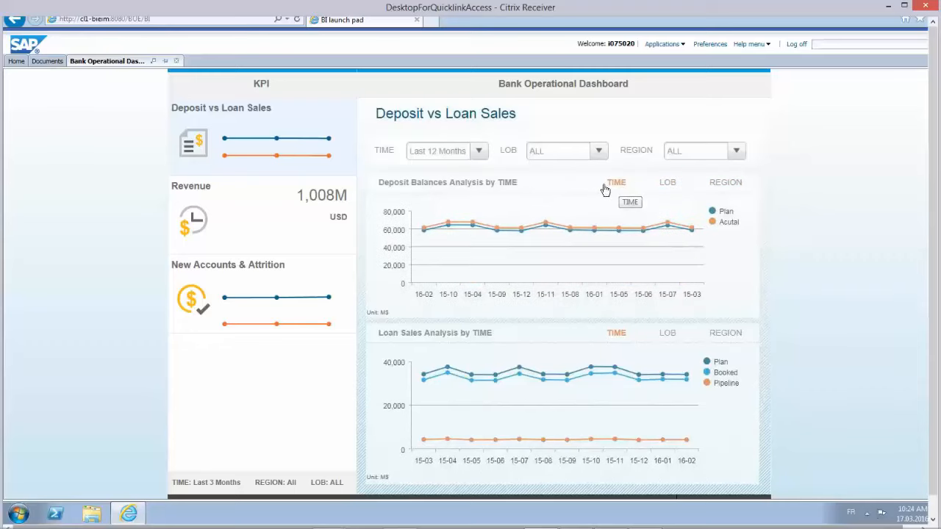
# Open the Revenue KPI and chart Profit Before Tax and then Net Interest Margin % by LOB.
pyautogui.click(278, 214)
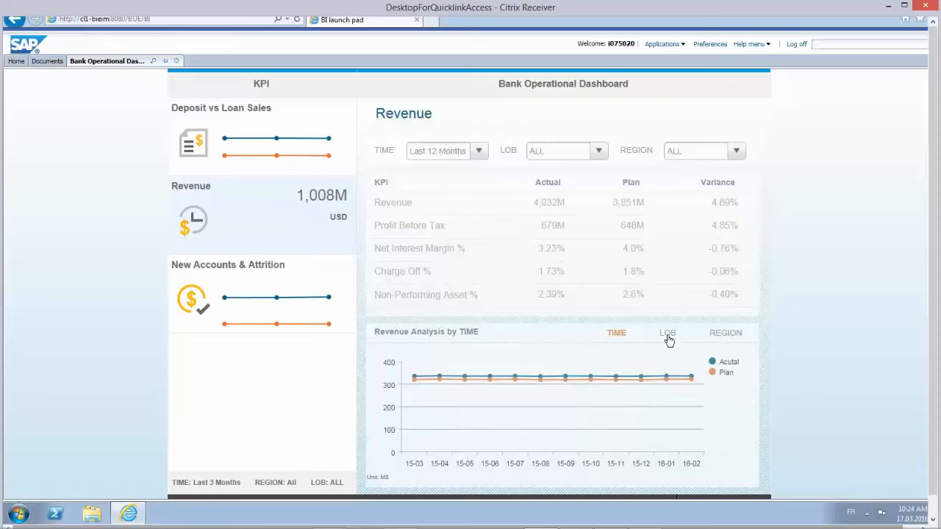
pyautogui.click(394, 228)
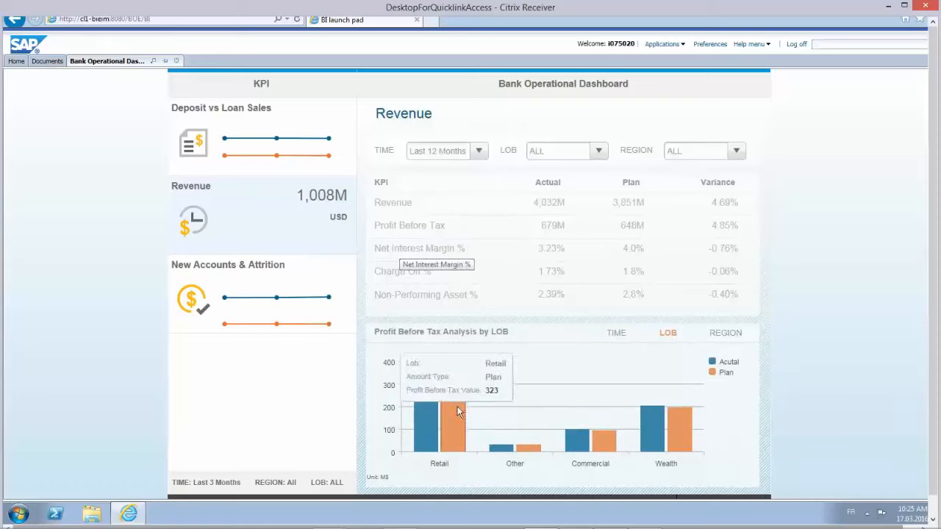
pyautogui.click(421, 254)
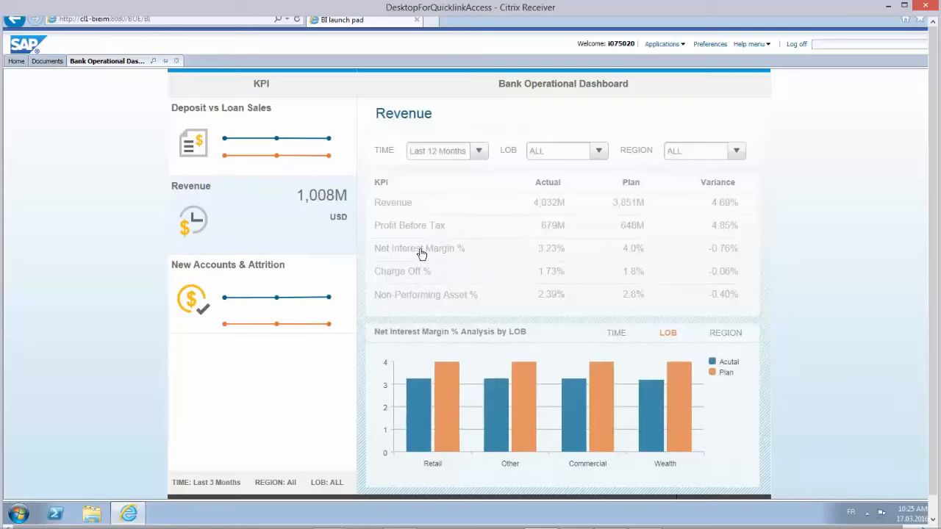
# Switch the Revenue view's TIME filter to Last 3 Months and back to Last 12 Months.
pyautogui.click(479, 153)
pyautogui.click(462, 199)
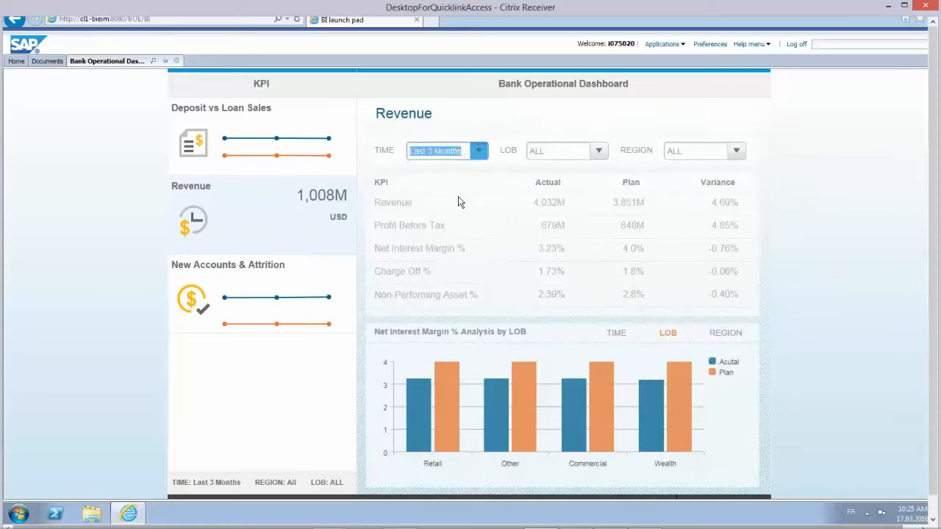
pyautogui.click(479, 154)
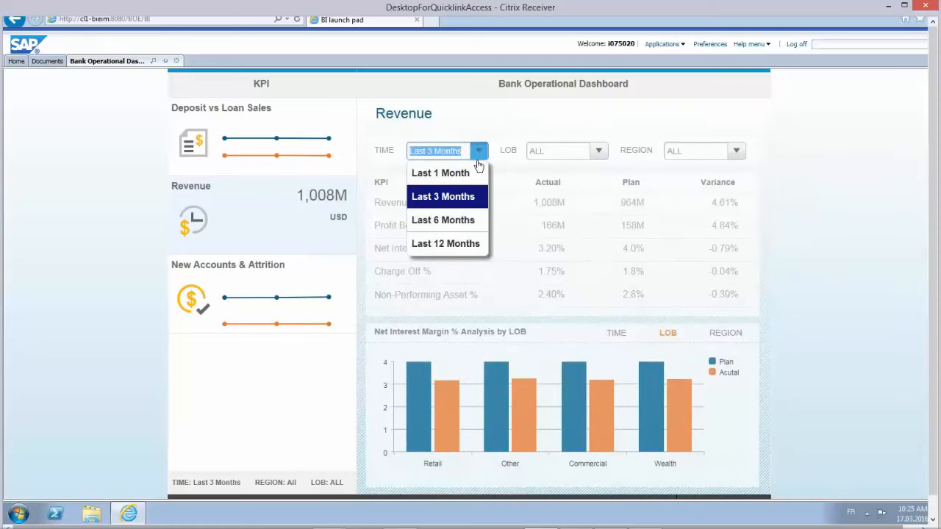
pyautogui.click(460, 245)
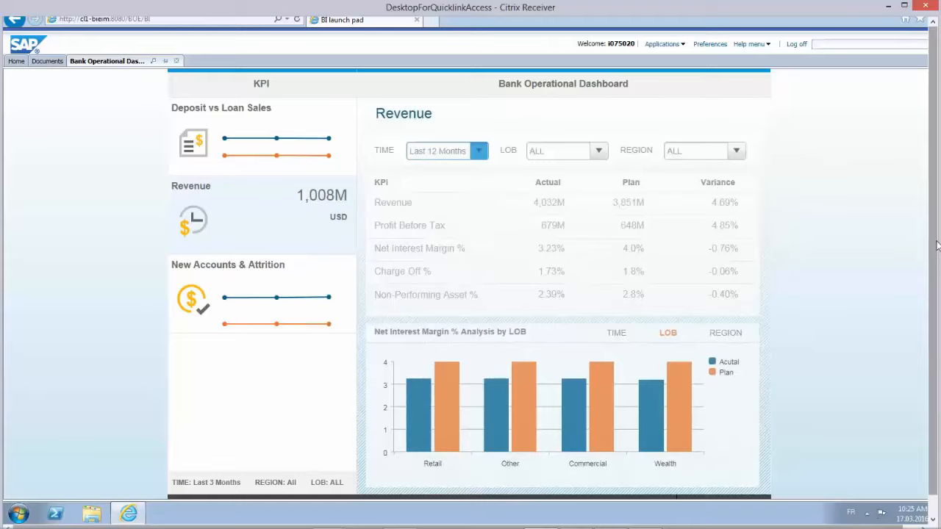
# Open the WEBI report for the Last 12 Months dashboard data and highlight its actual Revenue figure for checking.
pyautogui.moveTo(935, 242)
pyautogui.mouseDown()
pyautogui.moveTo(933, 264)
pyautogui.moveTo(930, 241)
pyautogui.mouseUp()
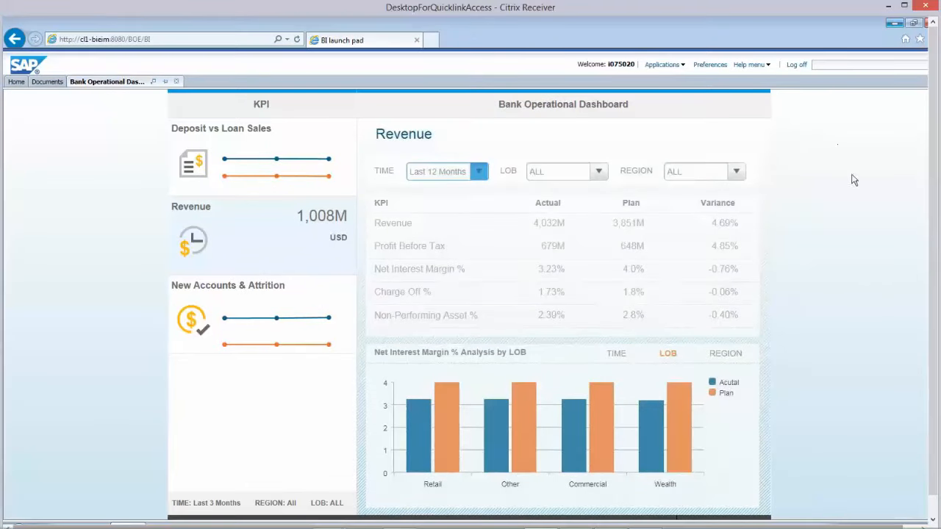
pyautogui.scroll(-1, 896, 309)
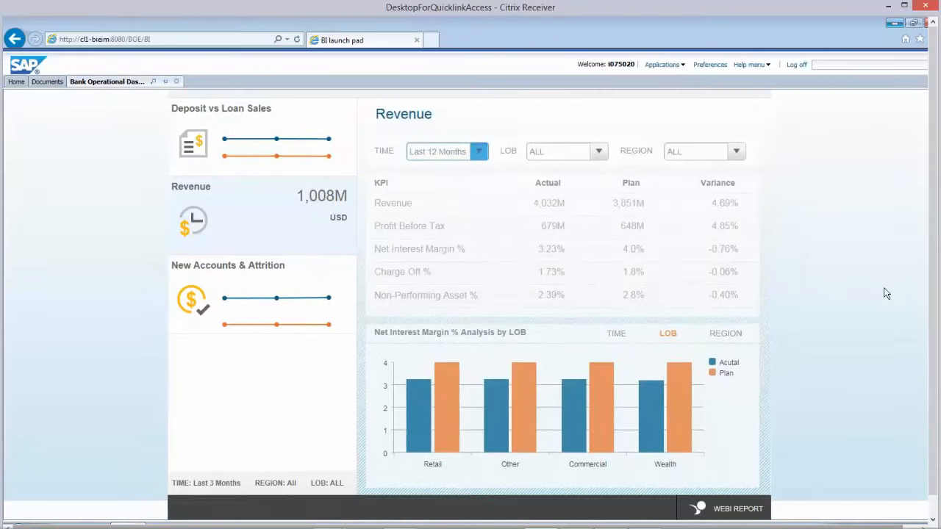
pyautogui.scroll(1, 887, 294)
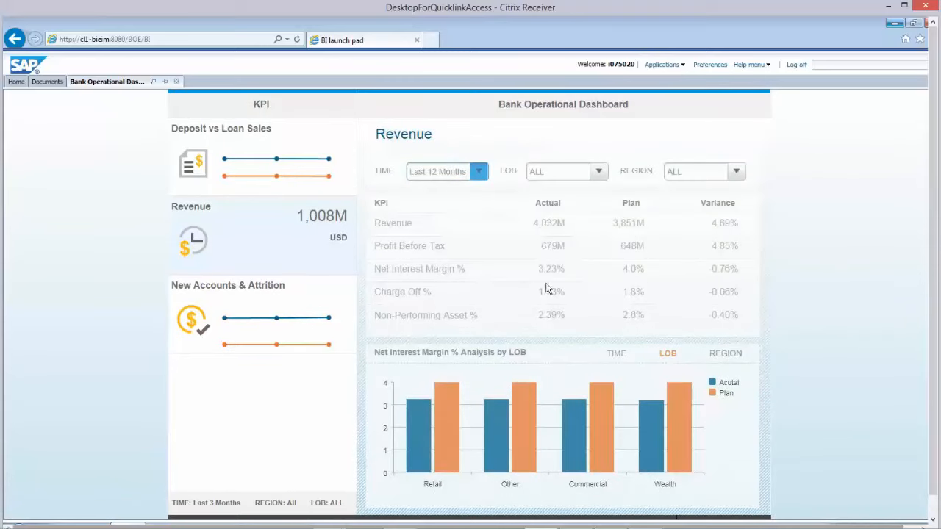
pyautogui.scroll(-1, 868, 335)
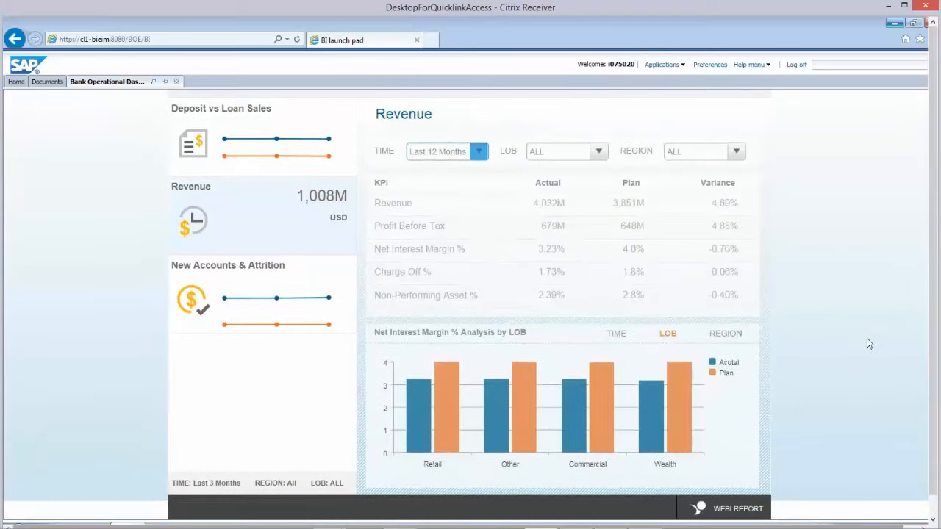
pyautogui.click(732, 512)
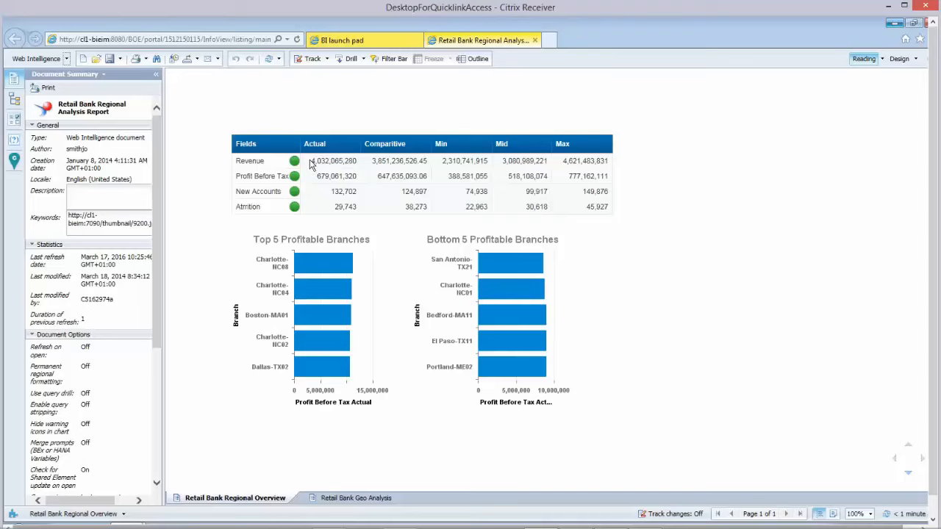
pyautogui.moveTo(313, 161); pyautogui.dragTo(358, 160)
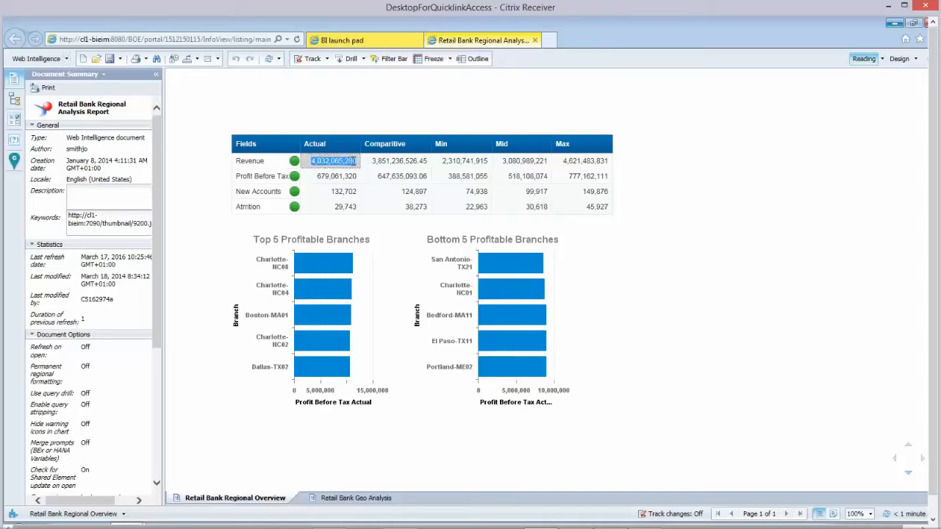
pyautogui.click(723, 290)
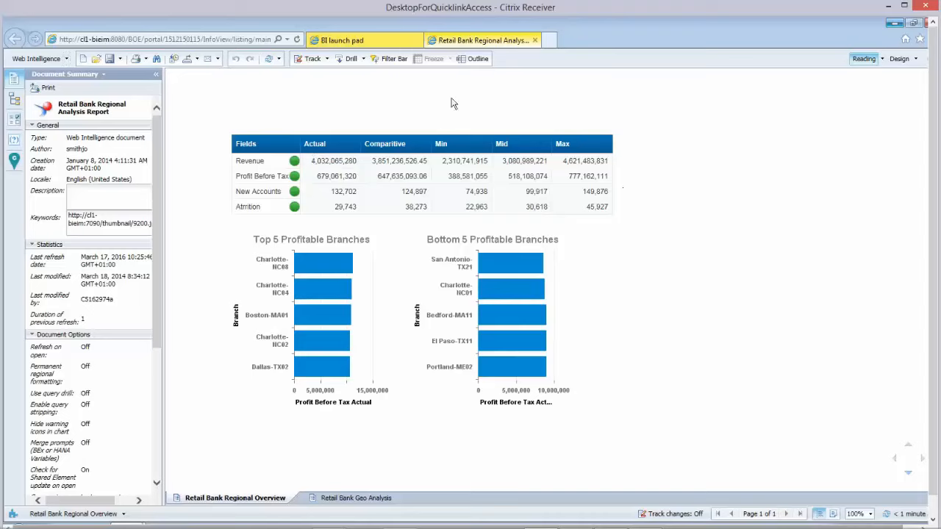
# Return to the dashboard and filter the Revenue view to Last 3 Months and the Retail LOB.
pyautogui.click(370, 40)
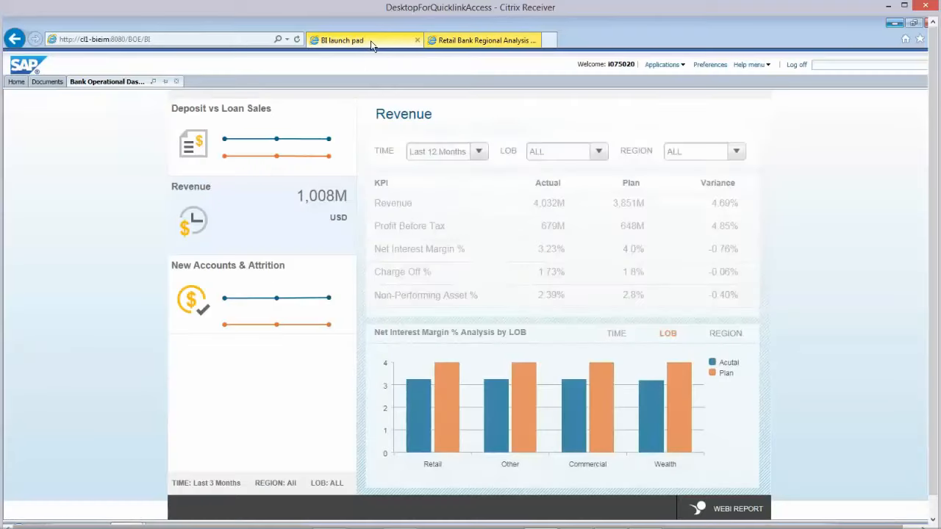
pyautogui.click(477, 152)
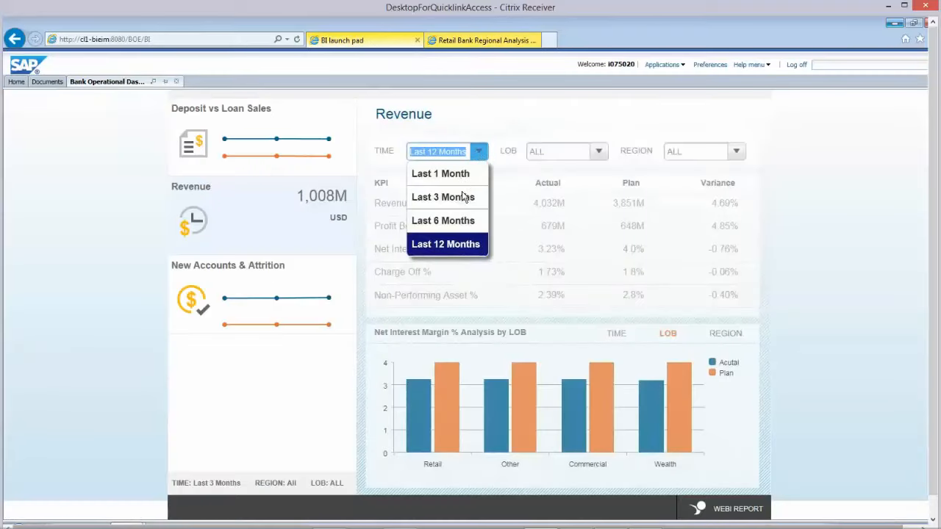
pyautogui.click(462, 200)
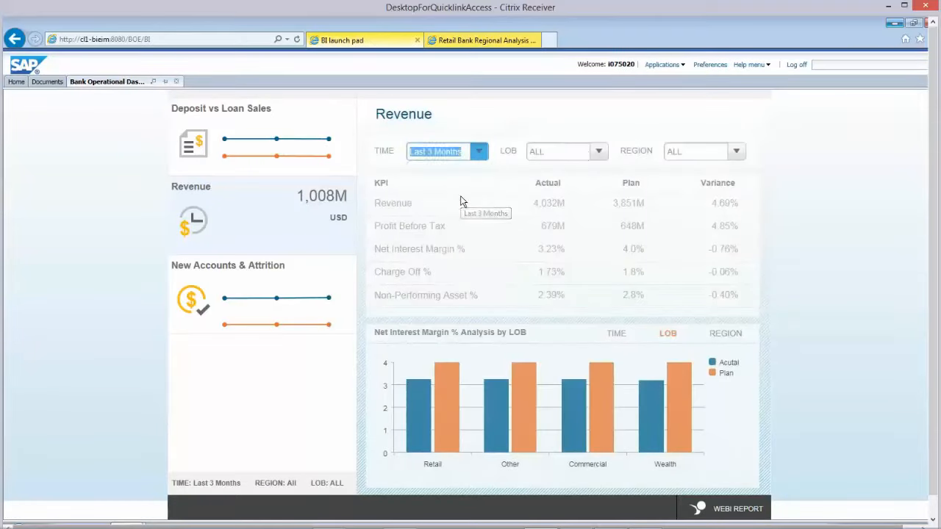
pyautogui.click(597, 155)
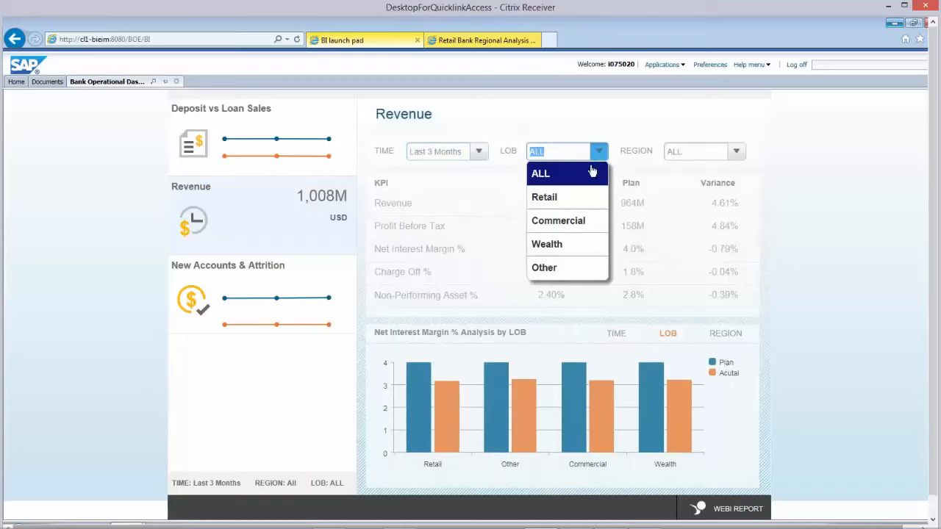
pyautogui.click(565, 198)
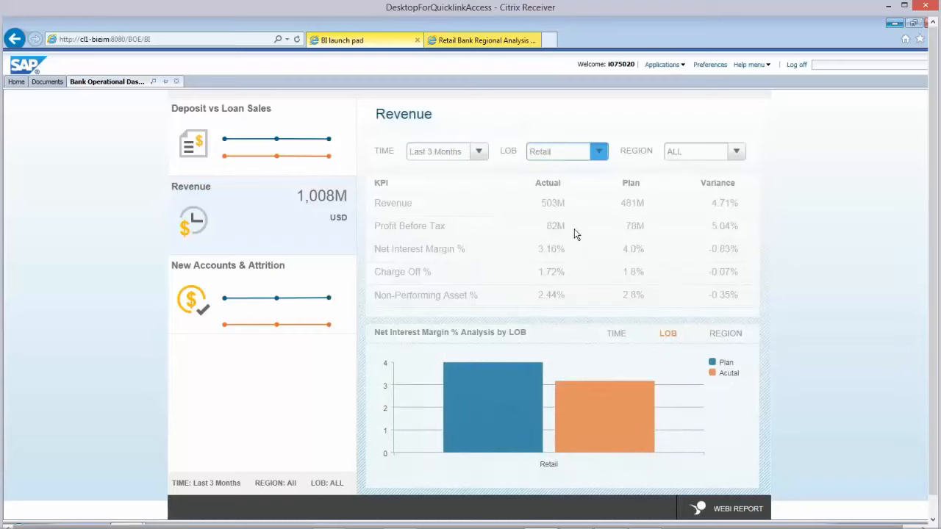
# Open the WEBI report for the filtered data and compare the actual Revenue figure on the dashboard with the report's.
pyautogui.doubleClick(553, 203)
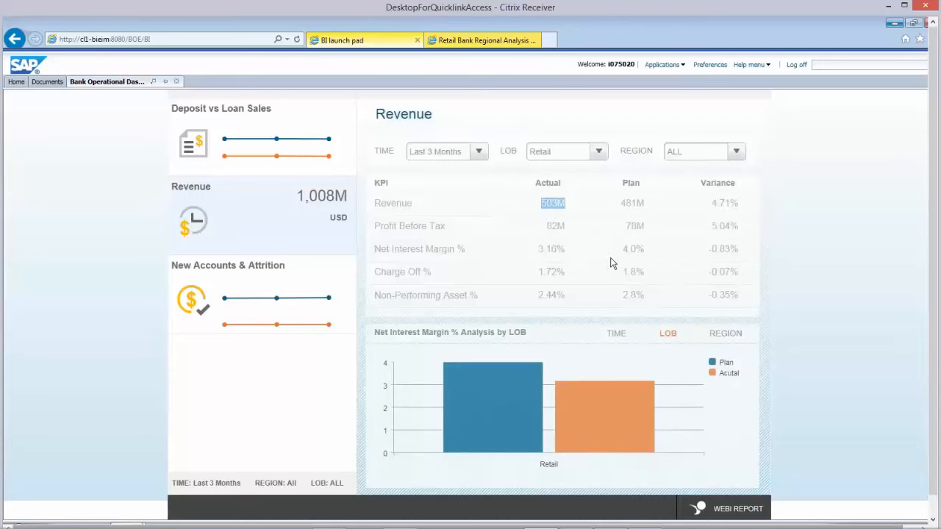
pyautogui.click(731, 512)
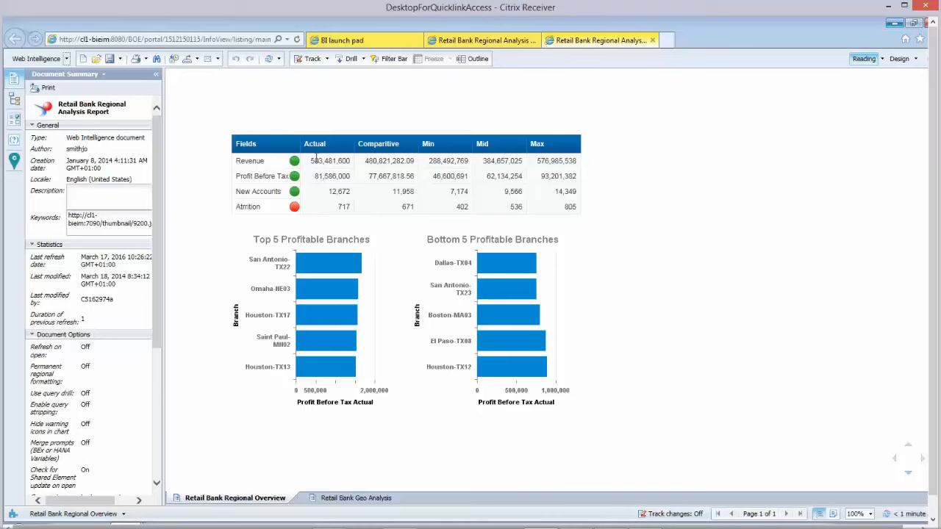
pyautogui.moveTo(311, 160); pyautogui.dragTo(333, 160)
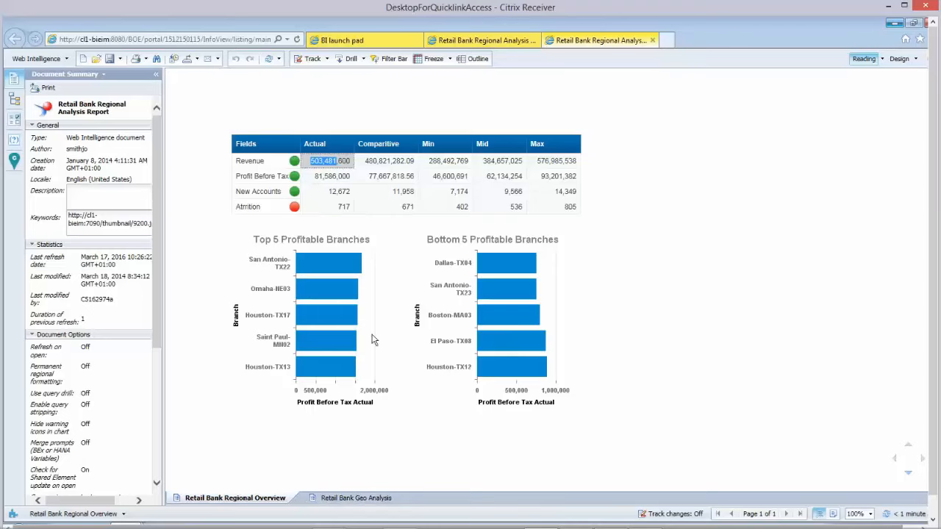
# Open the Retail Bank Geo Analysis report, enable drill mode and drill down on the city Bedford.
pyautogui.click(341, 498)
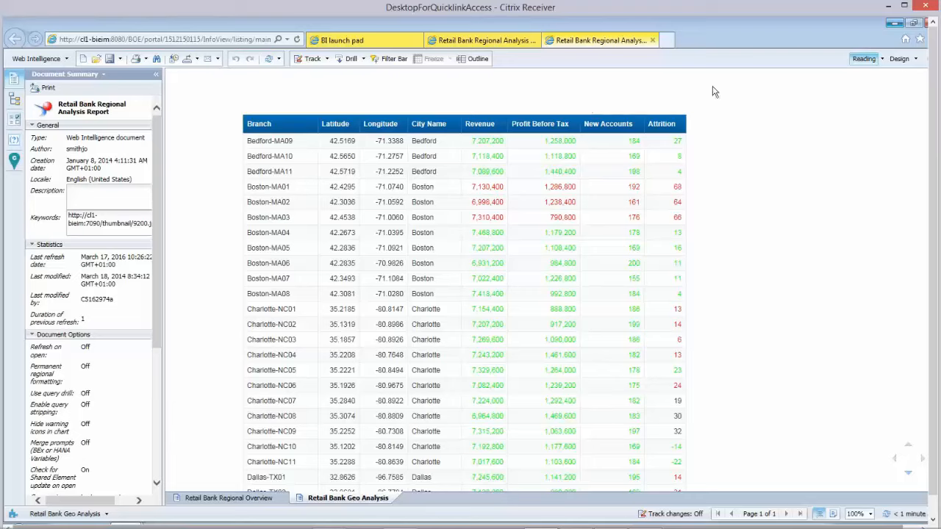
pyautogui.click(348, 58)
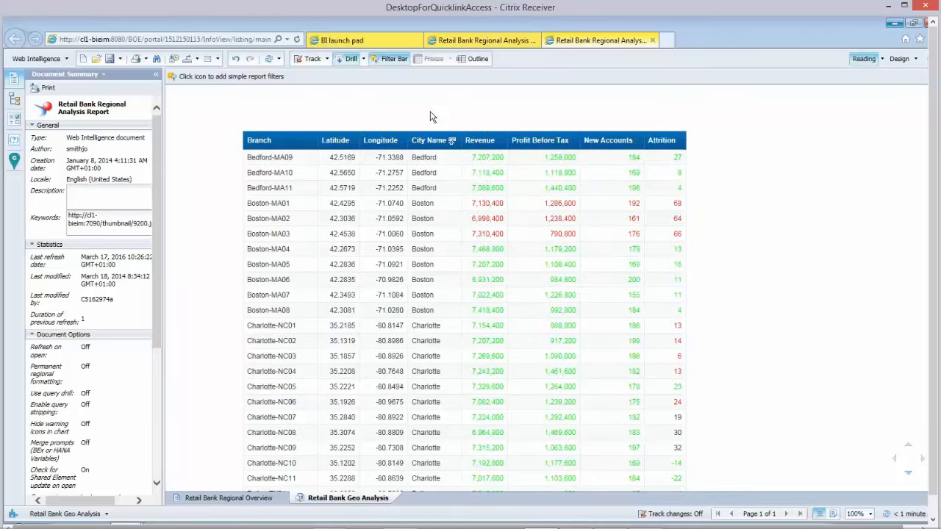
pyautogui.click(427, 189)
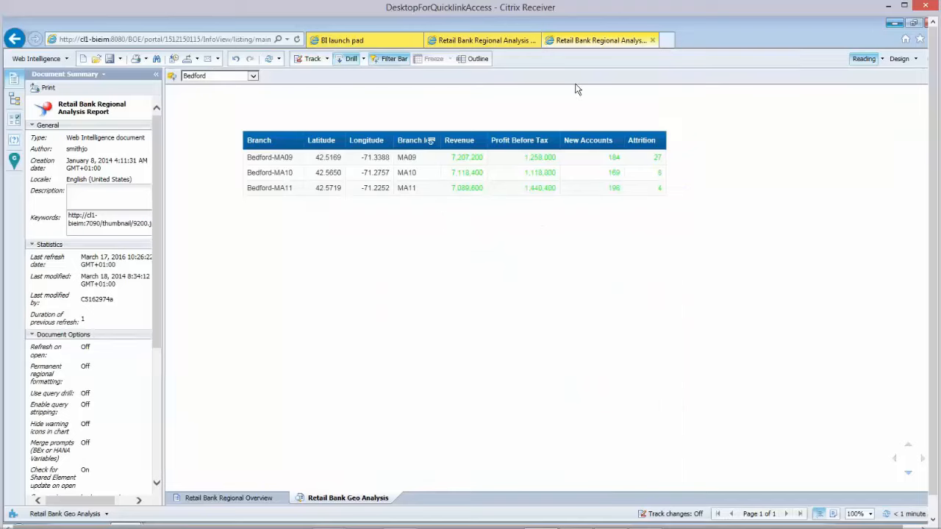
# Revisit the first regional report and the Bank Operational Dashboard, and return to the report drilled down on Bedford.
pyautogui.click(489, 43)
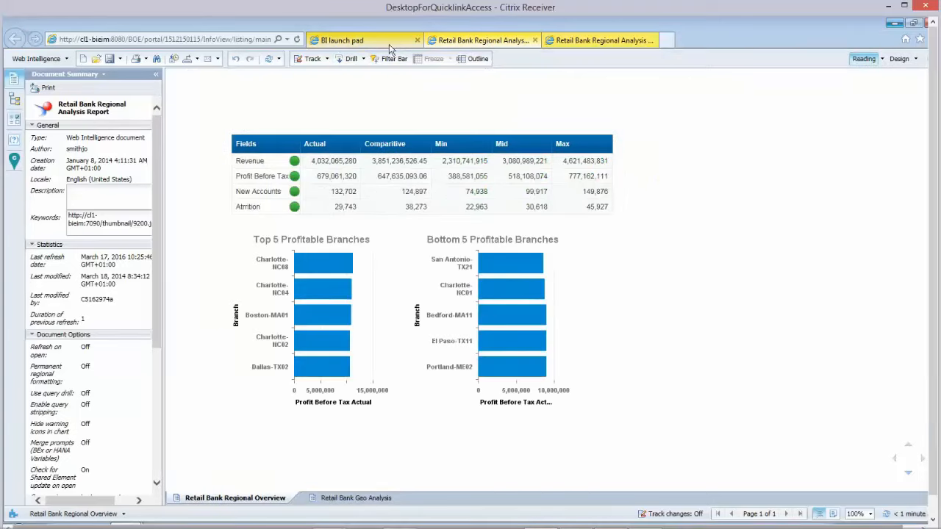
pyautogui.click(392, 41)
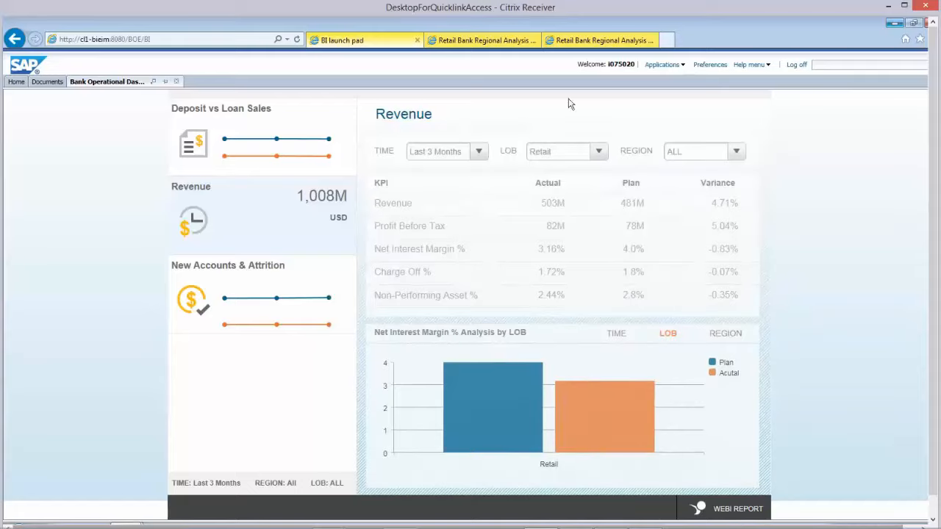
pyautogui.click(563, 45)
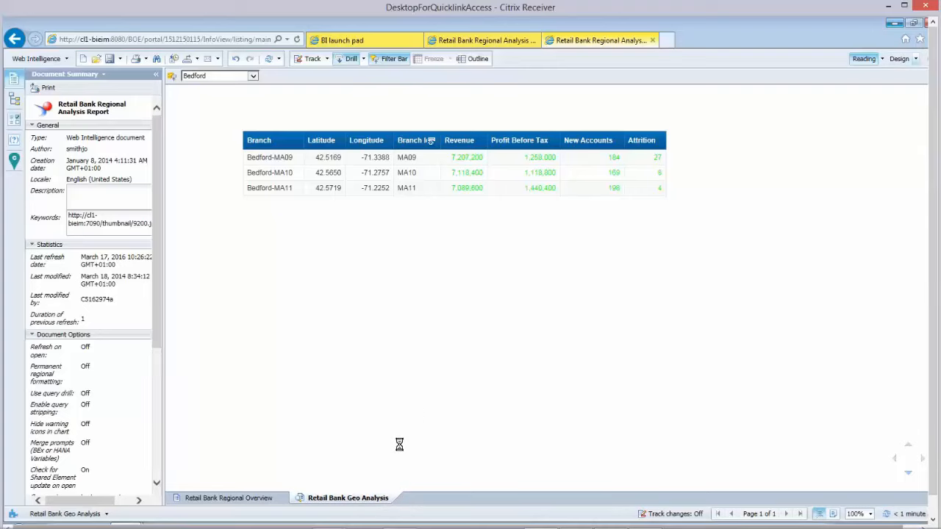
# Add a new blank report after Retail Bank Geo Analysis in the Web Intelligence document and display the available objects.
pyautogui.rightClick(348, 501)
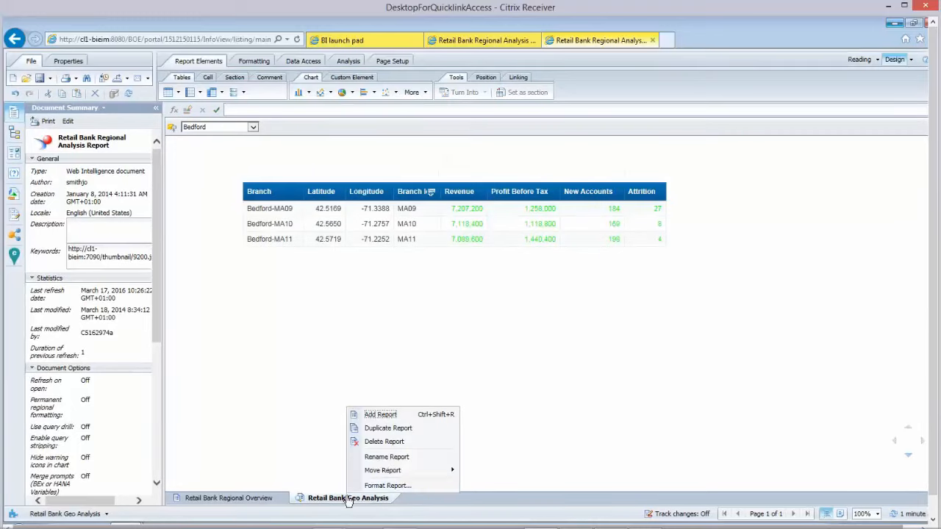
pyautogui.click(380, 415)
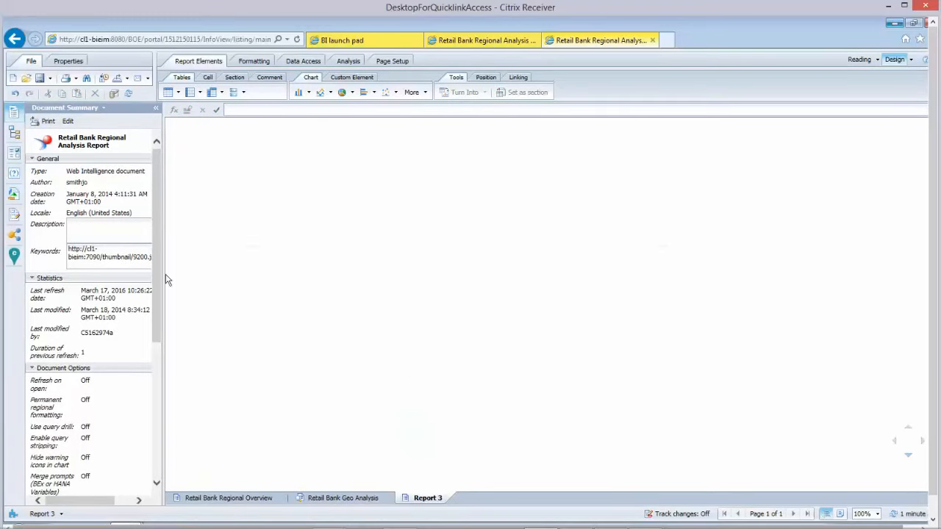
pyautogui.click(17, 195)
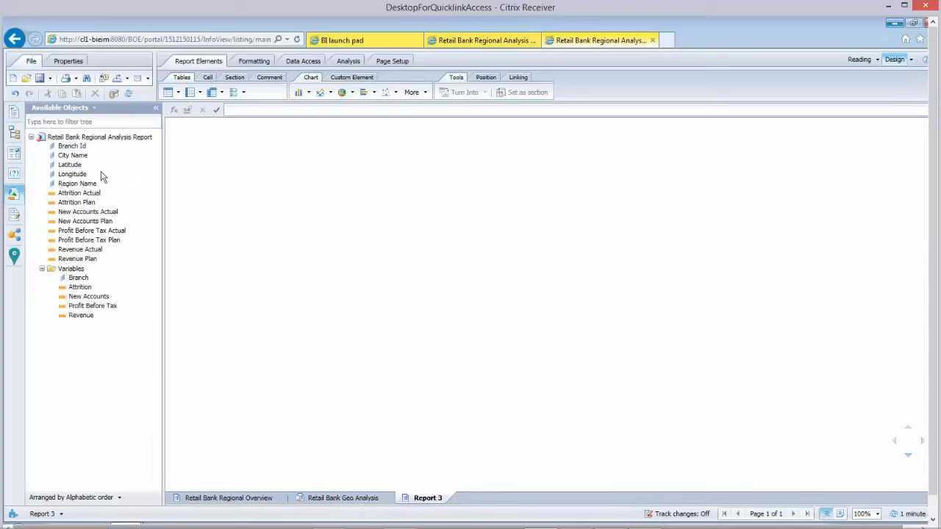
# Insert a table with City Name, Attrition Actual, Attrition Plan and Branch into the blank report.
pyautogui.click(75, 157)
pyautogui.keyDown('ctrl'); pyautogui.click(92, 194); pyautogui.keyUp('ctrl')
pyautogui.keyDown('ctrl'); pyautogui.click(86, 204); pyautogui.keyUp('ctrl')
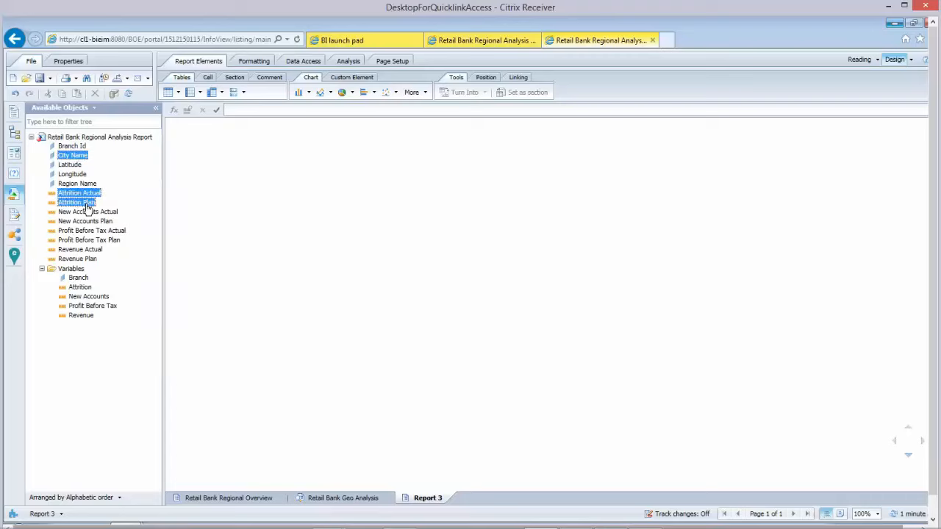
pyautogui.keyDown('ctrl'); pyautogui.click(81, 279); pyautogui.keyUp('ctrl')
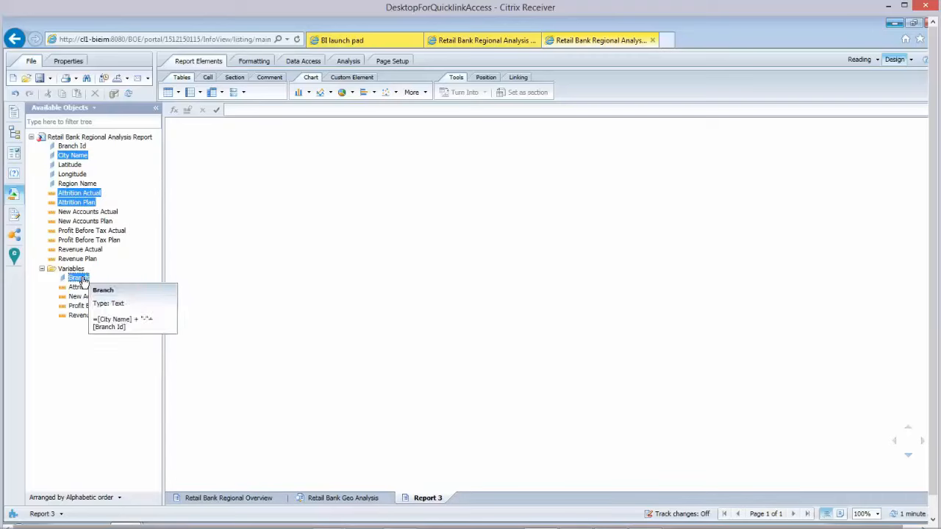
pyautogui.moveTo(83, 280); pyautogui.dragTo(358, 259)
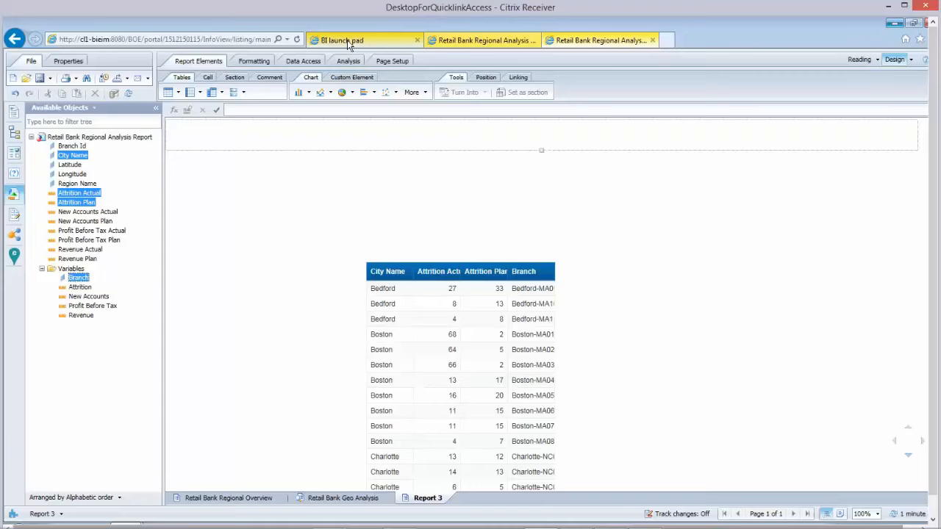
# Open Corporate Finance Analysis DS16 from the BI launch pad documents and log in with the prefilled credentials.
pyautogui.click(348, 41)
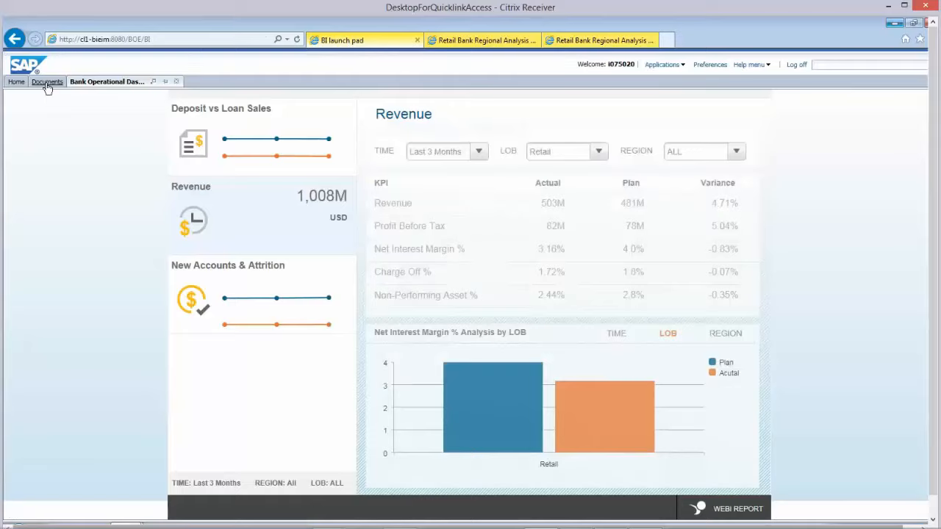
pyautogui.click(47, 83)
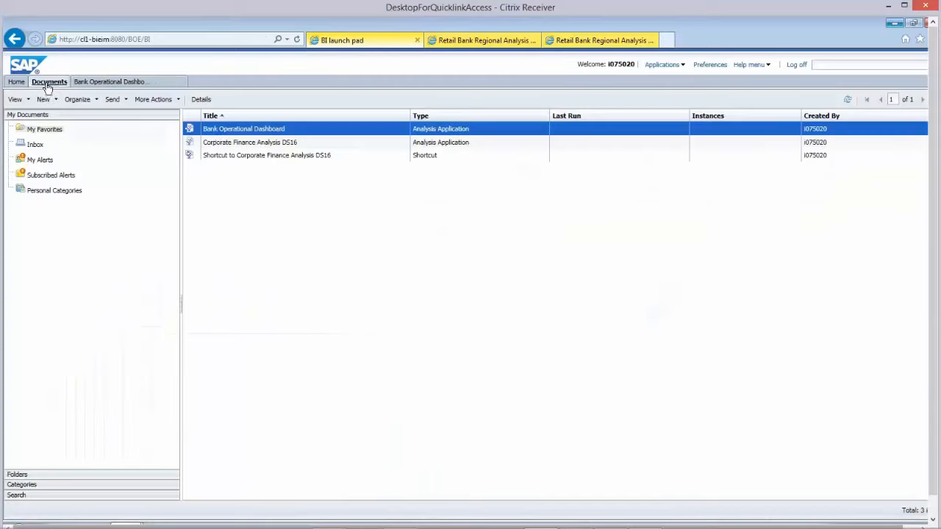
pyautogui.click(242, 144)
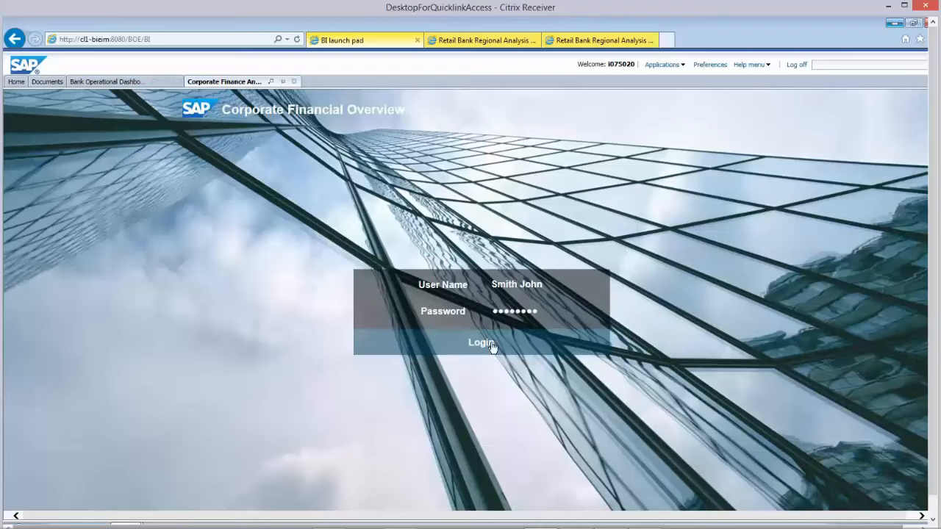
pyautogui.click(595, 371)
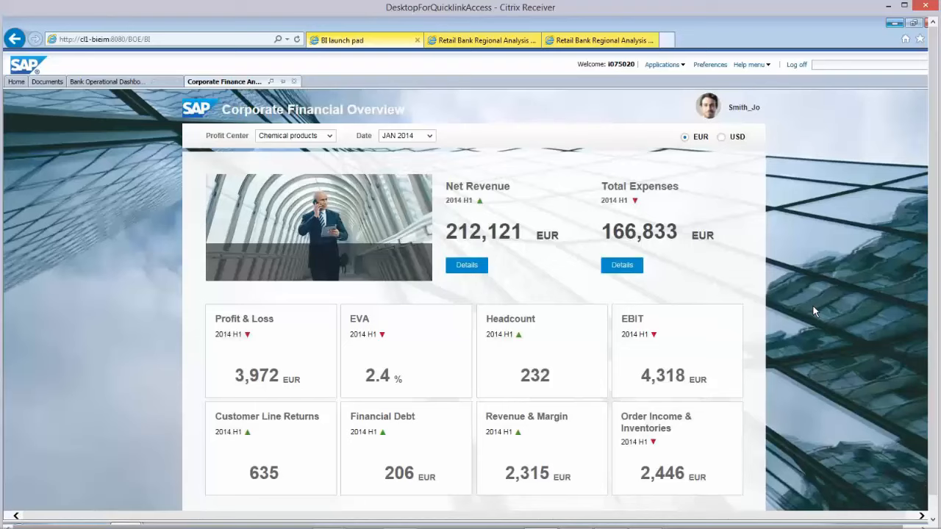
# Filter the Corporate Financial Overview to the Motorcycles profit center and the date MAY 2014.
pyautogui.click(330, 139)
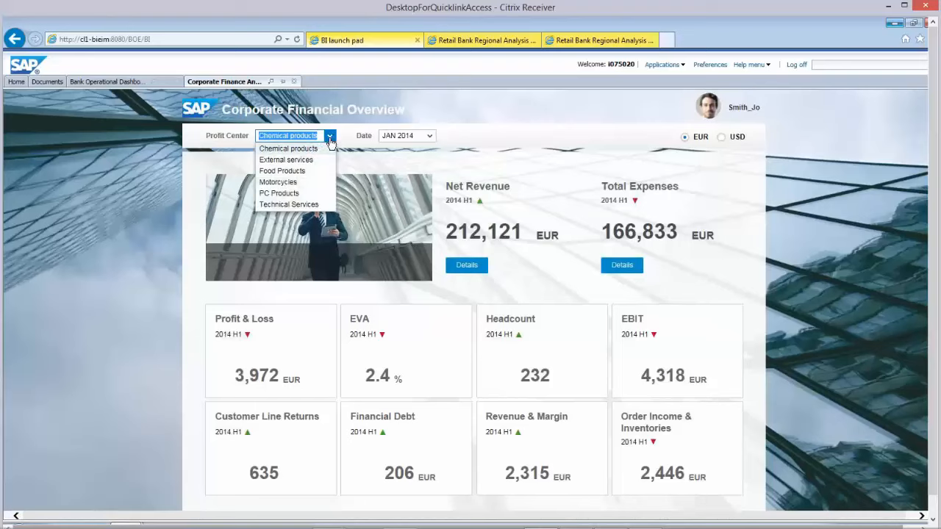
pyautogui.click(308, 183)
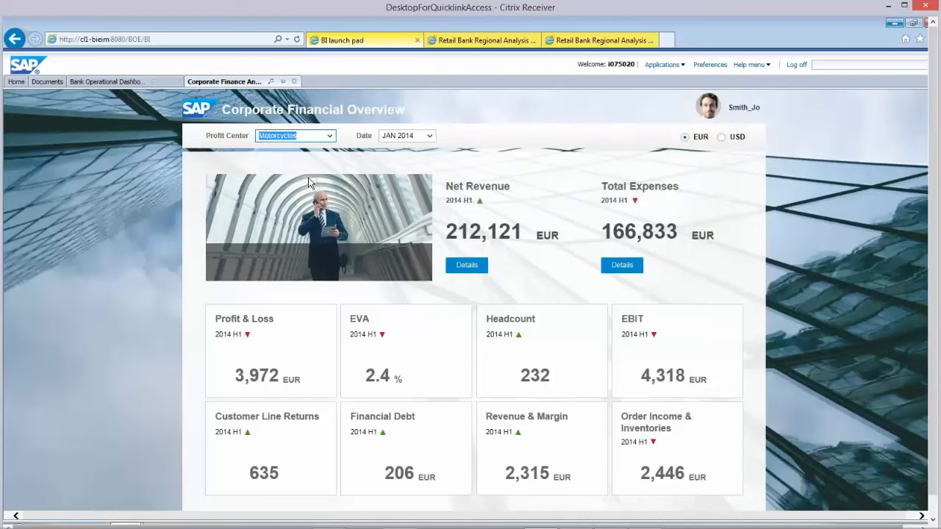
pyautogui.click(430, 137)
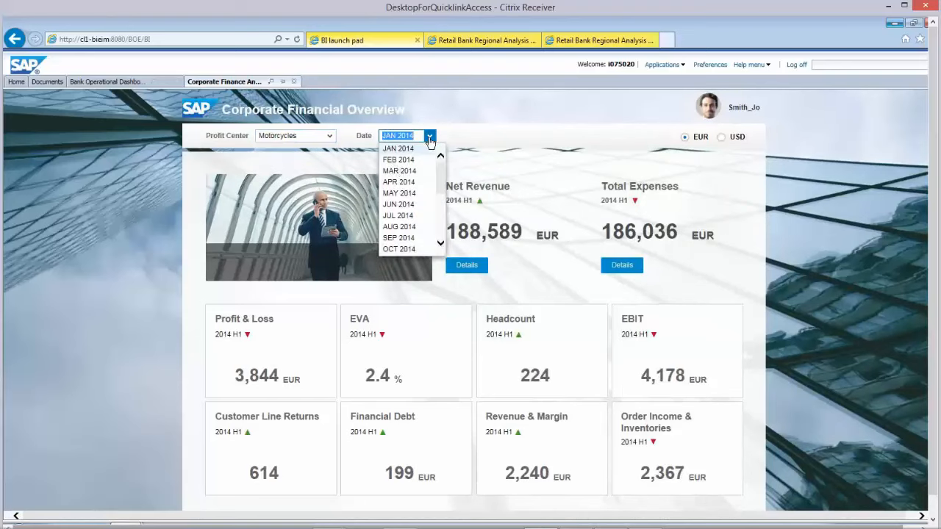
pyautogui.click(394, 193)
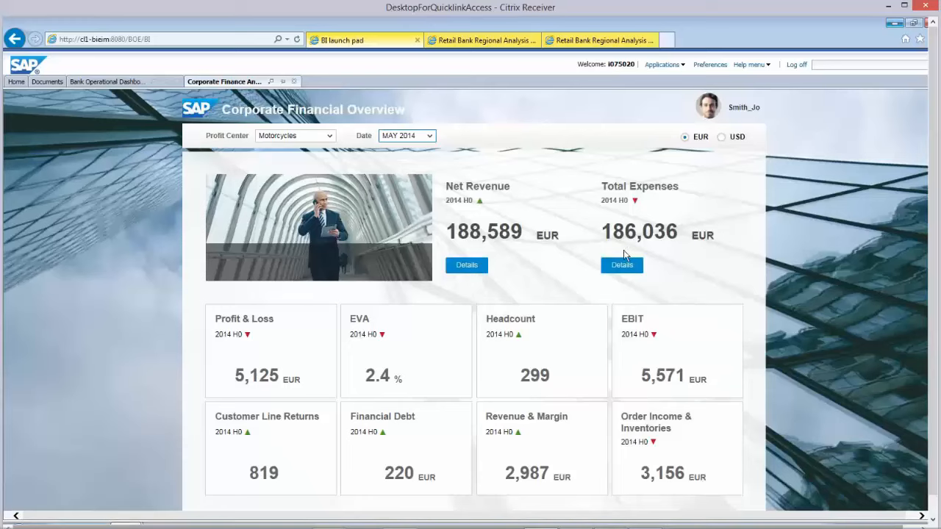
# View the Net Revenue details, close them and open the Profit & Loss page.
pyautogui.click(467, 268)
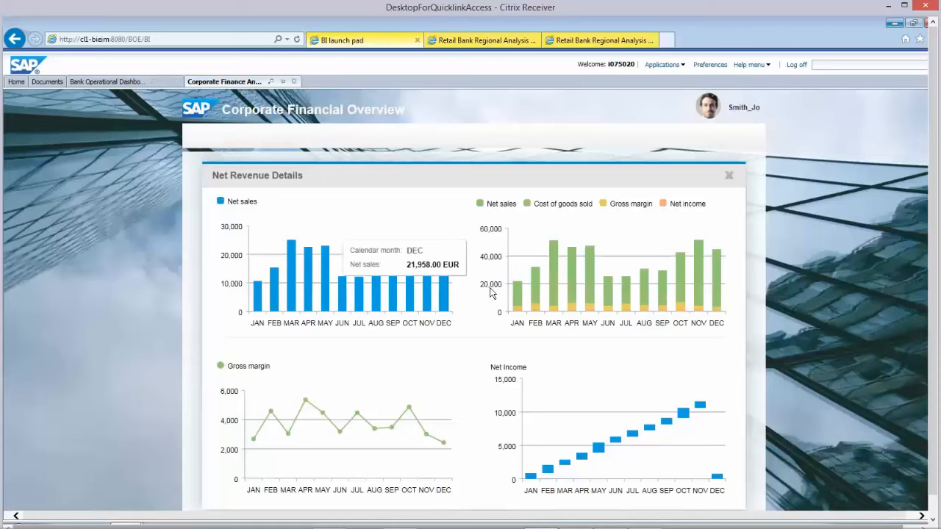
pyautogui.click(728, 178)
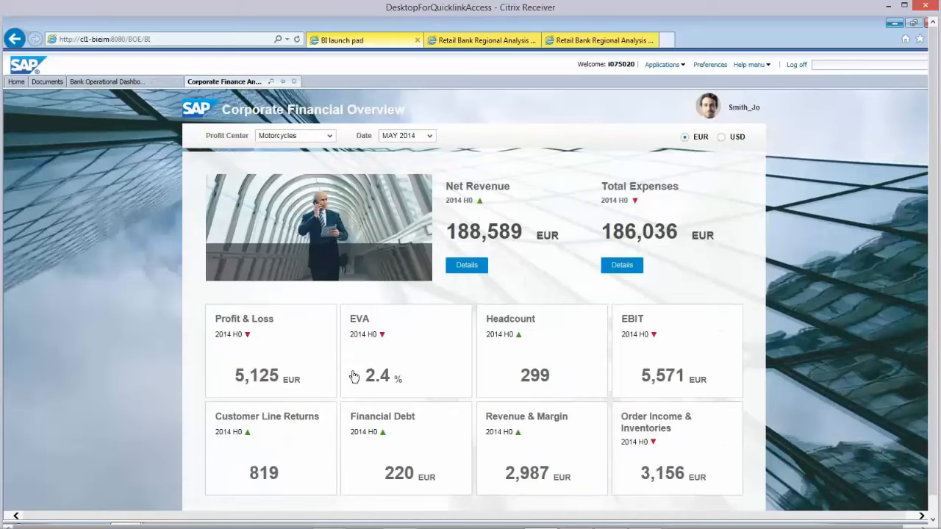
pyautogui.click(288, 341)
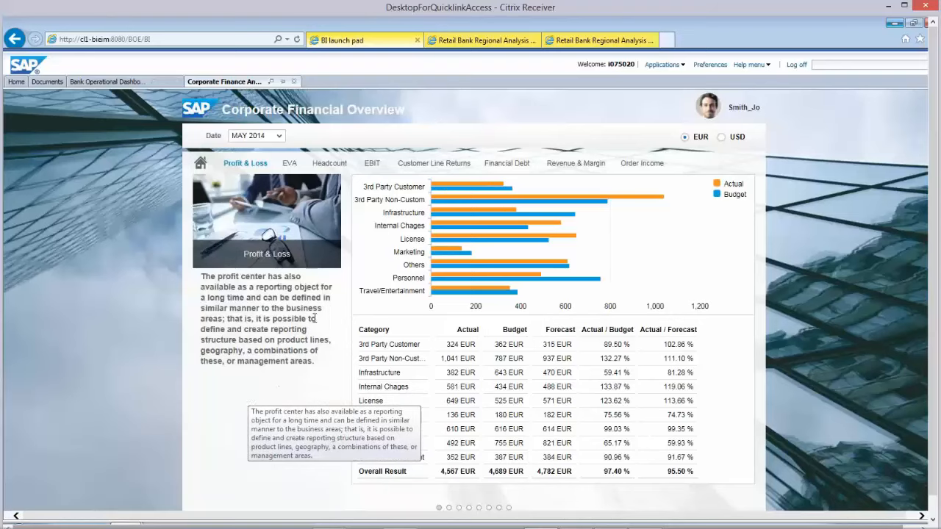
# On the Headcount page, filter the map by the Latin America region, clear that selection and select North America.
pyautogui.click(338, 166)
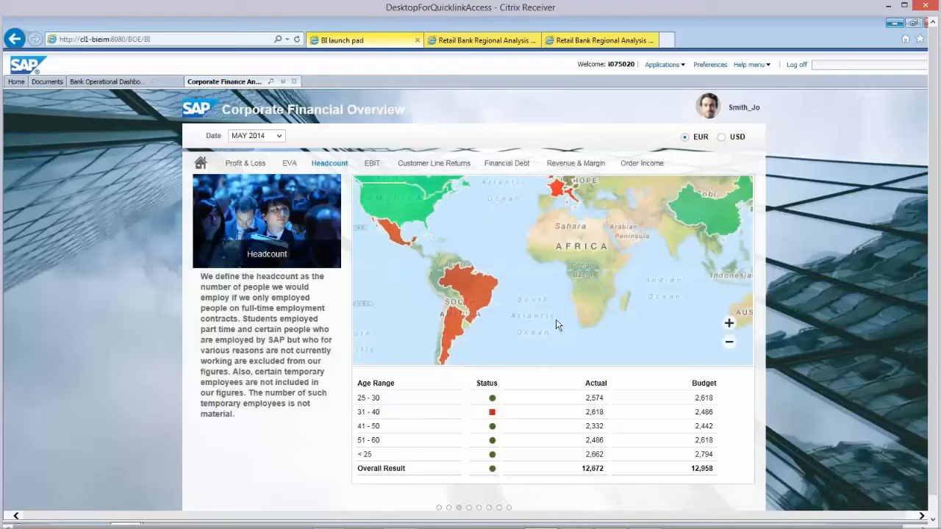
pyautogui.moveTo(477, 290)
pyautogui.click(473, 286)
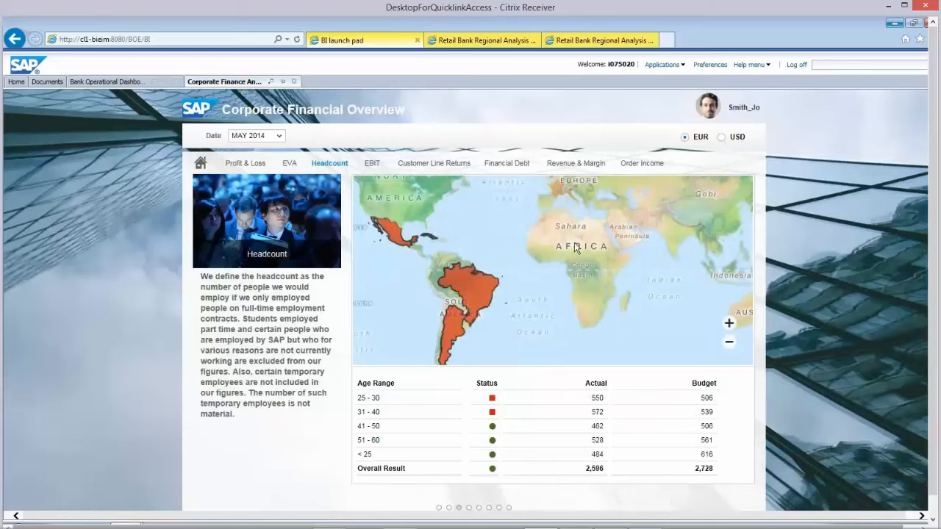
pyautogui.scroll(1, 532, 255)
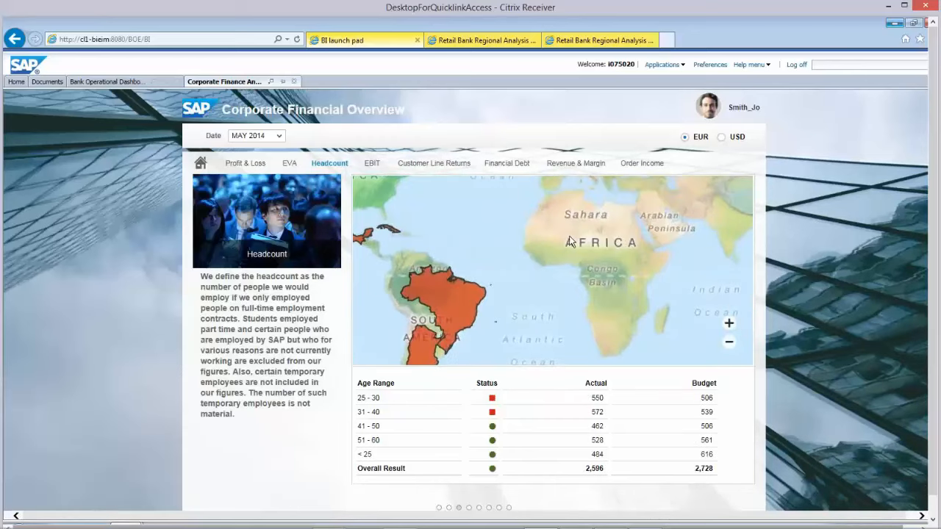
pyautogui.scroll(-1, 571, 242)
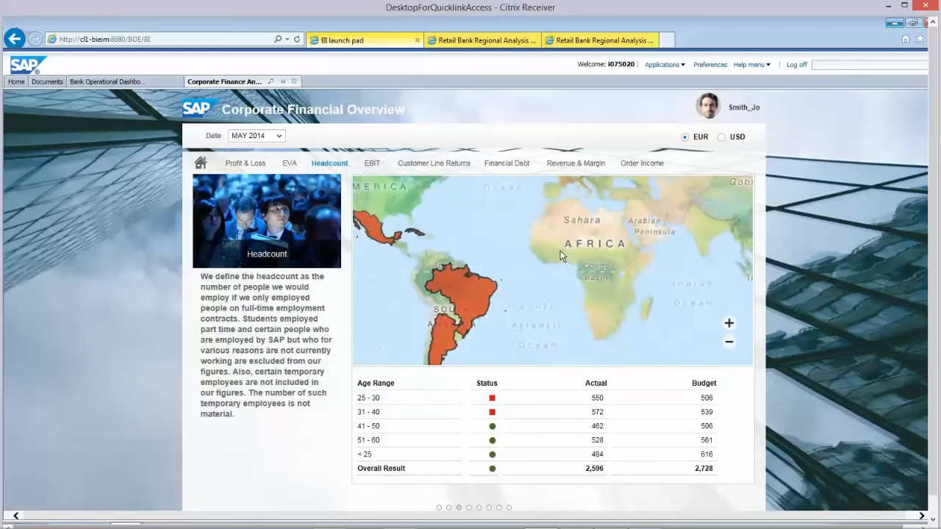
pyautogui.click(488, 294)
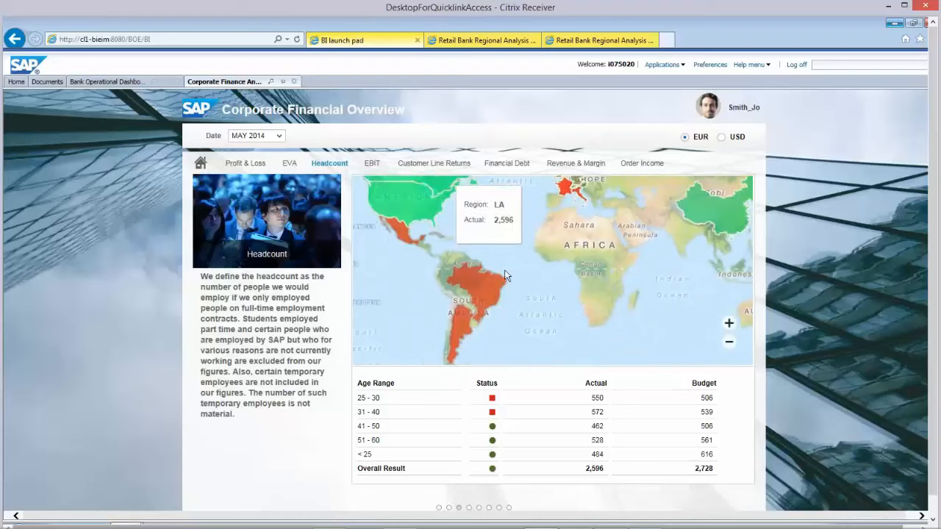
pyautogui.click(418, 205)
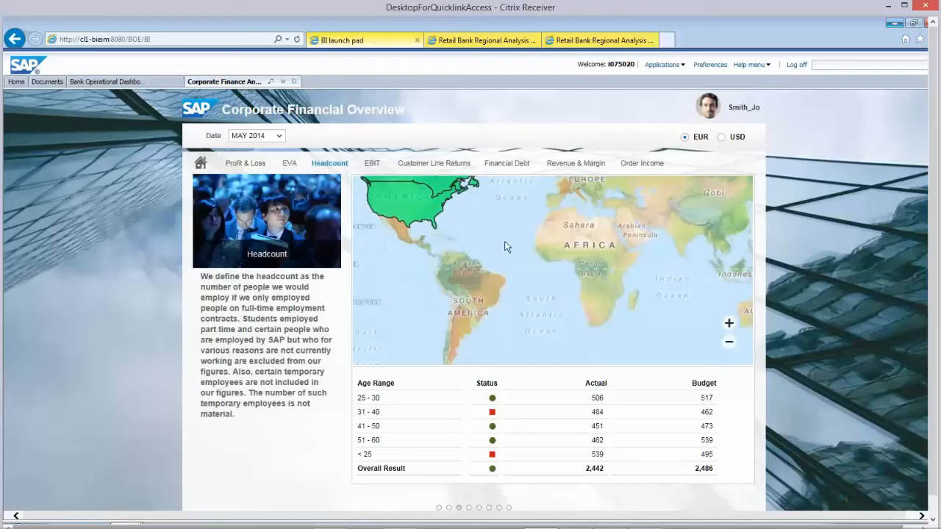
# Open the Customer Line Returns page and show its country chart as a Bar Chart and as a Radar Chart.
pyautogui.click(458, 165)
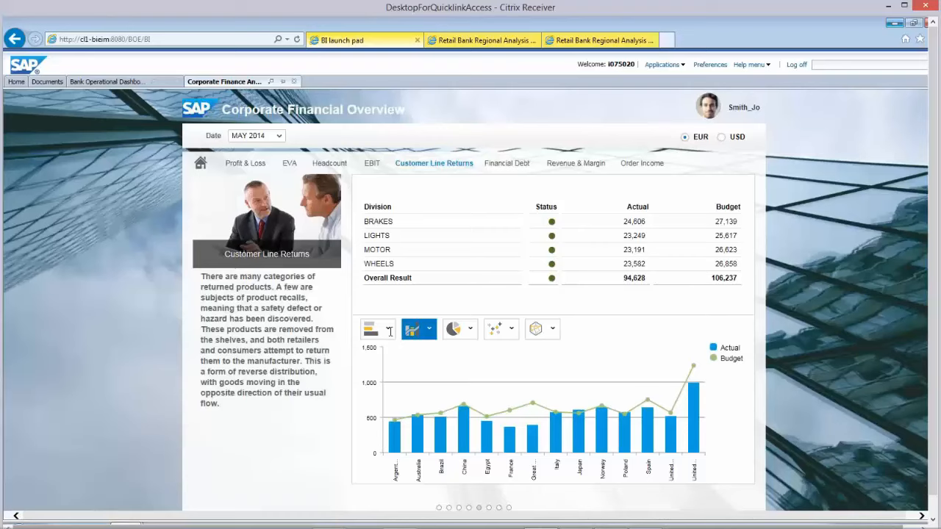
pyautogui.click(389, 330)
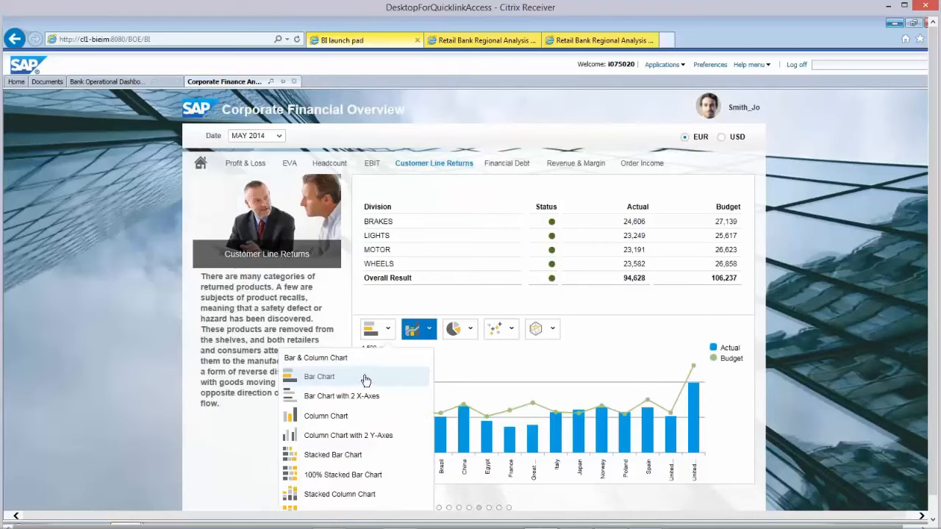
pyautogui.click(366, 381)
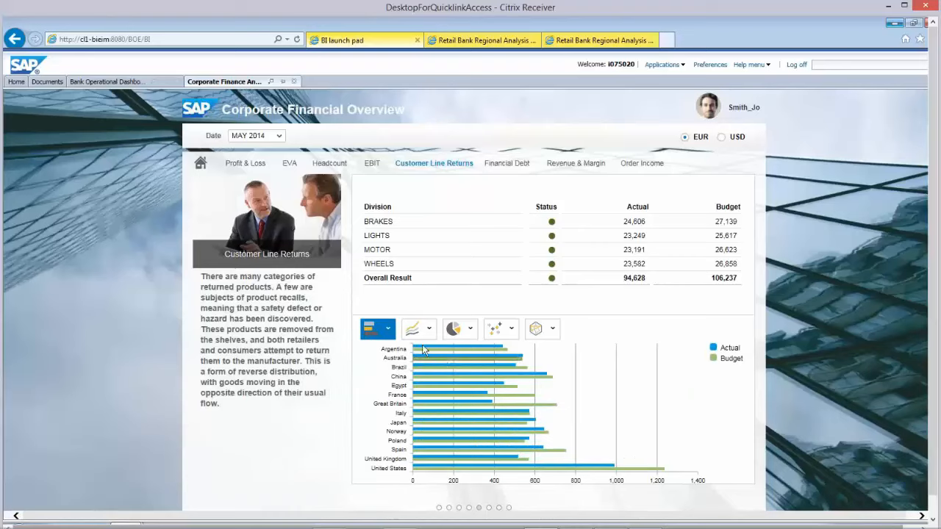
pyautogui.click(553, 328)
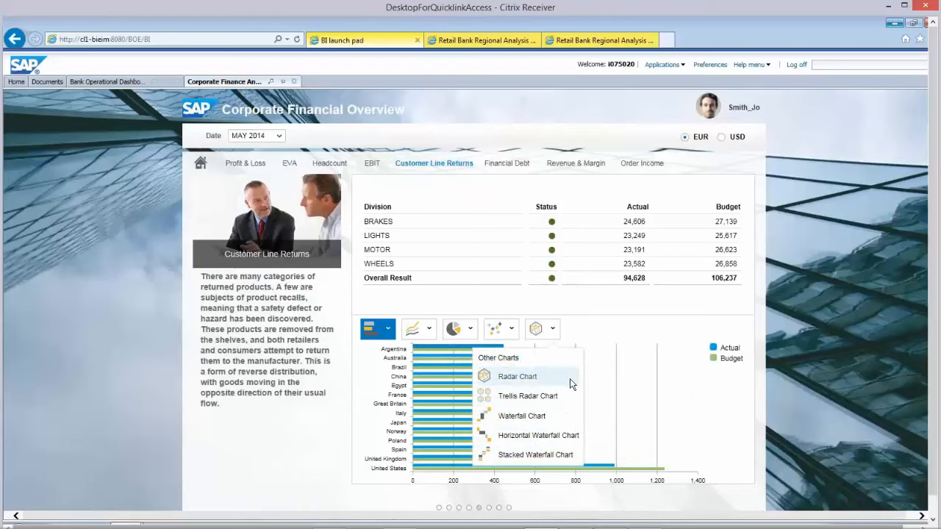
pyautogui.click(534, 379)
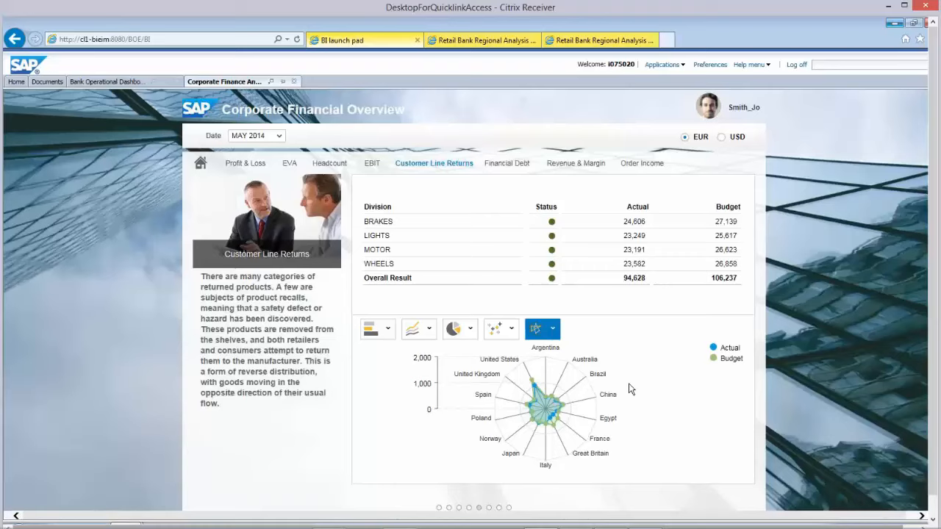
# View the Revenue & Margin page and the Order Income page.
pyautogui.click(589, 165)
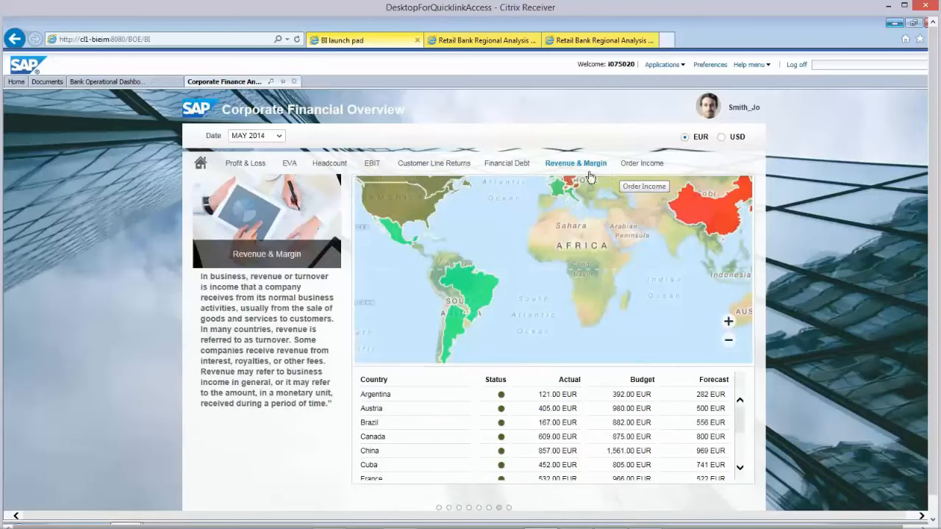
pyautogui.click(637, 166)
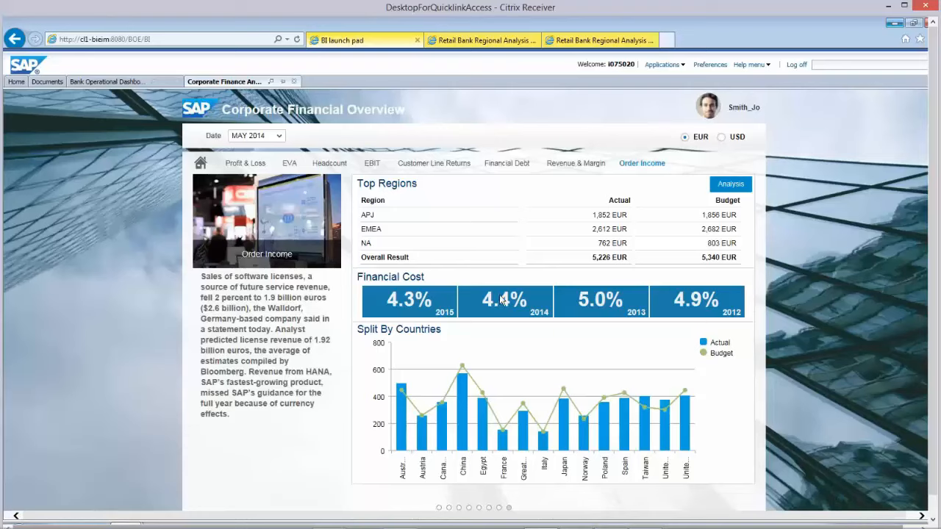
# Open the Order Income analysis panel and add the Halfyear dimension to the table next to Country.
pyautogui.click(735, 188)
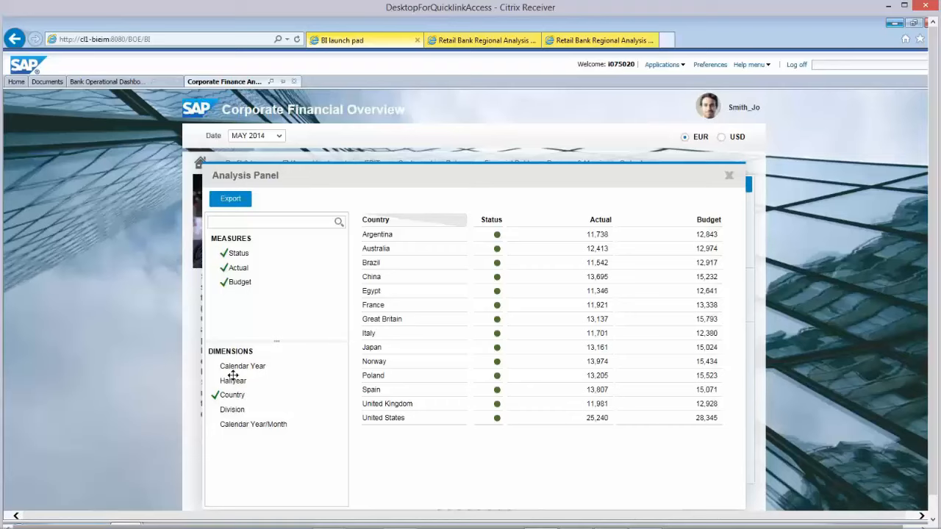
pyautogui.moveTo(232, 379); pyautogui.dragTo(245, 404)
pyautogui.moveTo(231, 381); pyautogui.dragTo(469, 328)
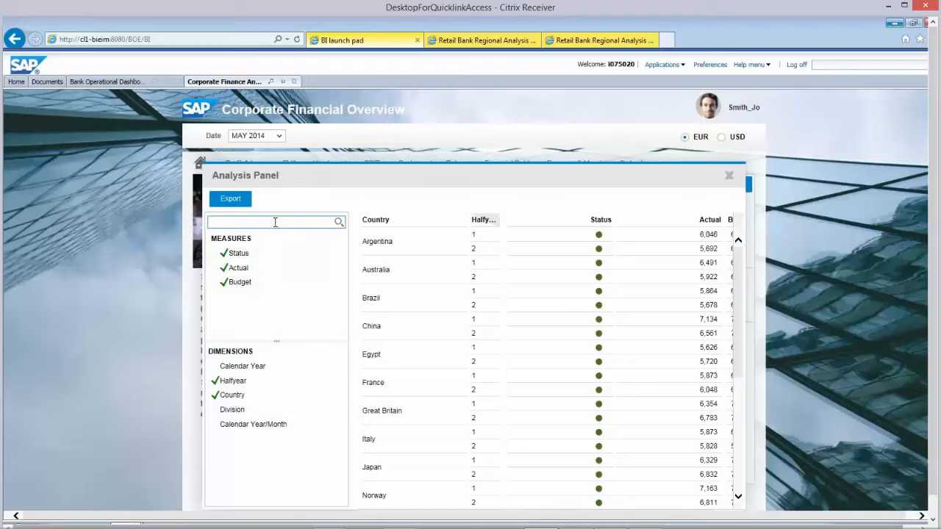
# Display the analysis panel's export options, and switch to the Forecast Analysis - GEO document in SAP Lumira.
pyautogui.click(231, 199)
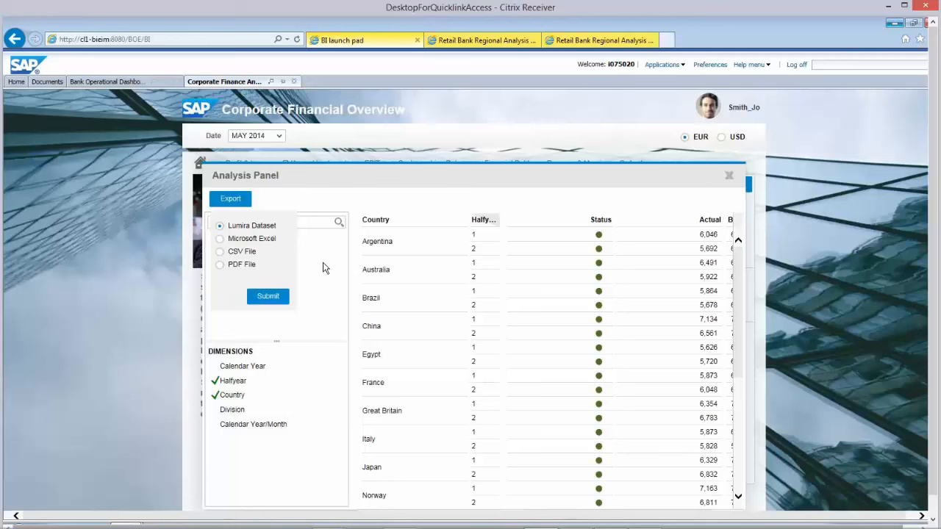
pyautogui.hotkey('alt', 'Tab')
pyautogui.hotkey('alt', 'Tab')
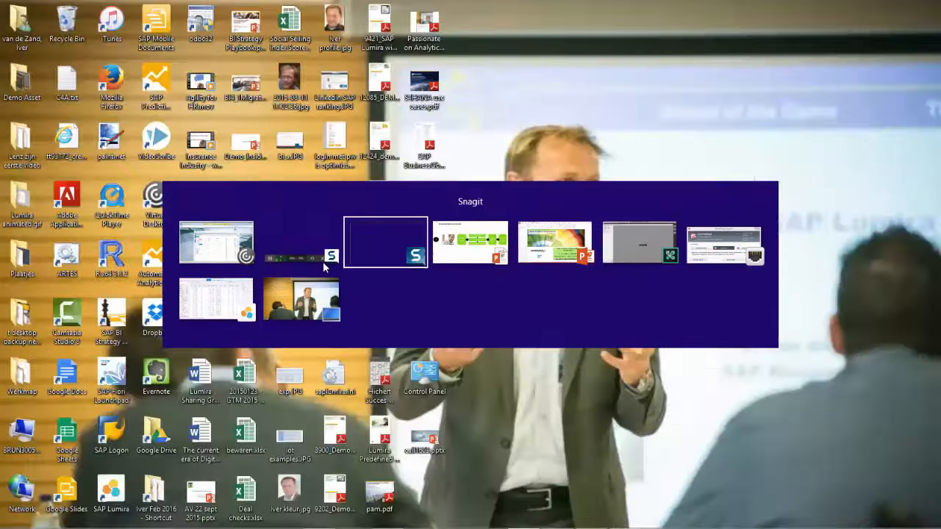
pyautogui.hotkey('alt', 'Tab')
pyautogui.hotkey('alt', 'Tab')
pyautogui.hotkey('alt', 'Tab')
pyautogui.hotkey('alt', 'Tab')
pyautogui.hotkey('alt', 'Tab')
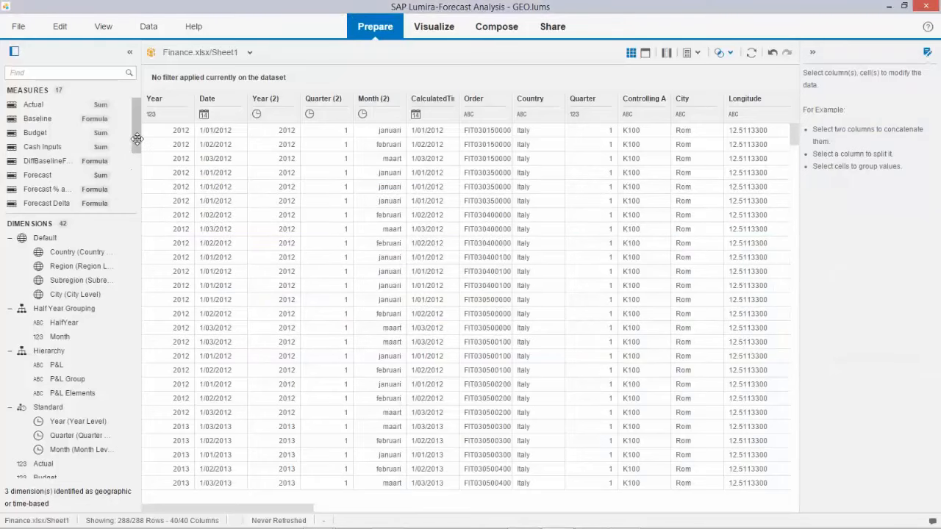
# Examine the measures, dimensions and hierarchies available in the Finance.xlsx dataset.
pyautogui.moveTo(135, 134); pyautogui.dragTo(133, 107)
pyautogui.moveTo(91, 214); pyautogui.dragTo(90, 183)
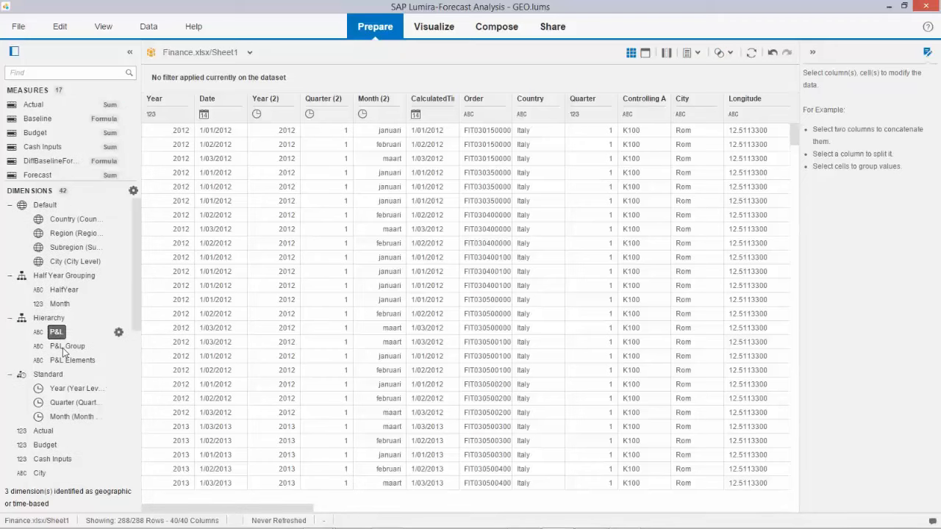
pyautogui.scroll(-1, 45, 280)
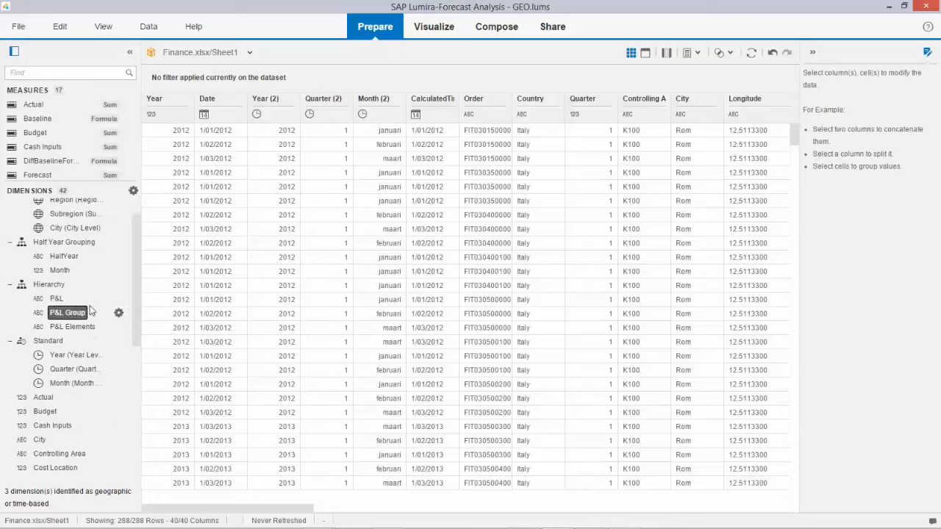
pyautogui.moveTo(136, 285); pyautogui.dragTo(148, 255)
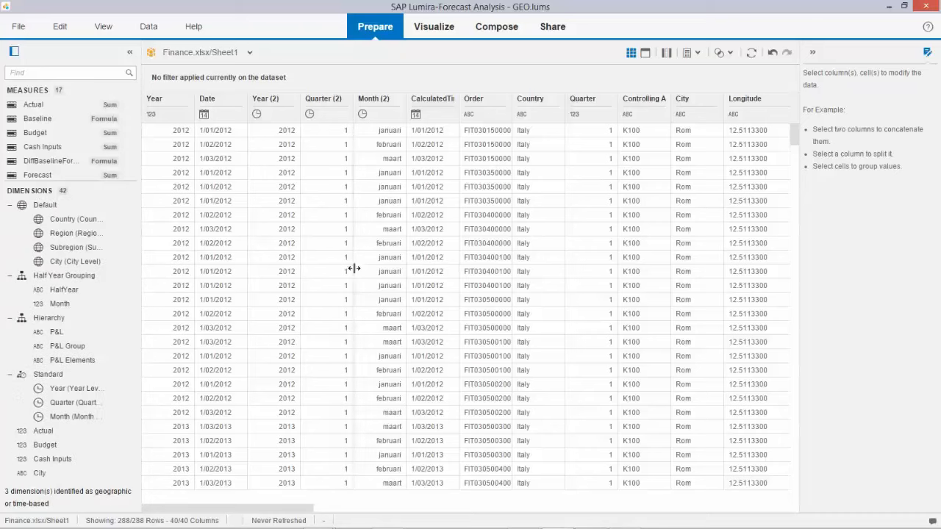
pyautogui.click(481, 258)
# Start merging data into the Finance.xlsx dataset and add Reuters MarketGrowth.xlsx as the new lookup dataset.
pyautogui.click(732, 55)
pyautogui.click(733, 55)
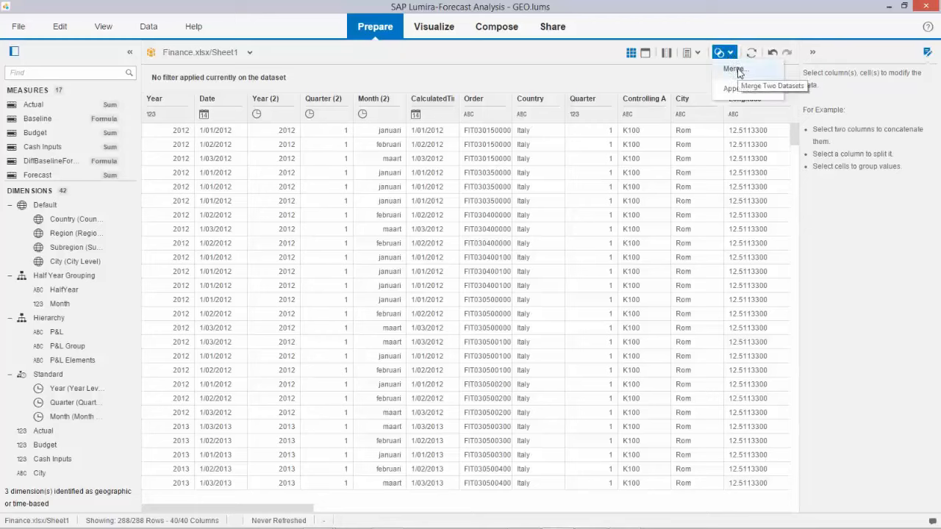
pyautogui.click(735, 69)
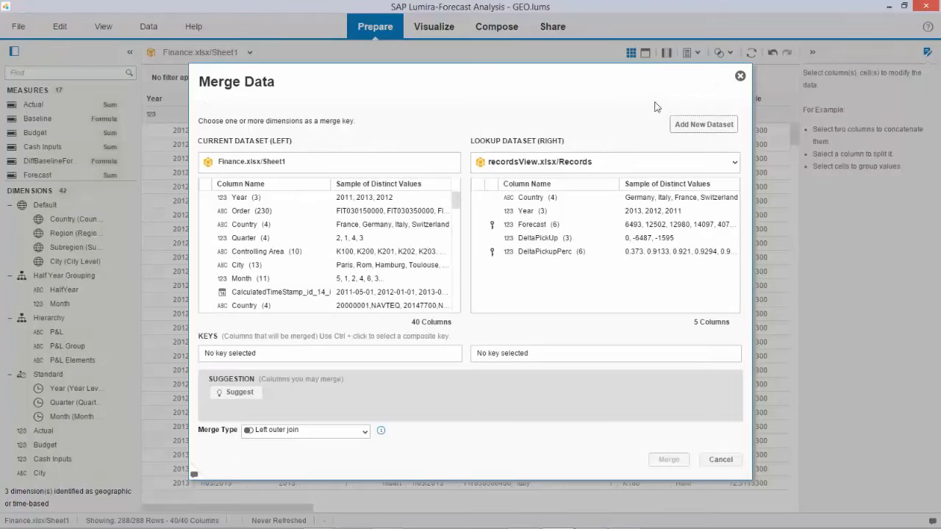
pyautogui.click(699, 124)
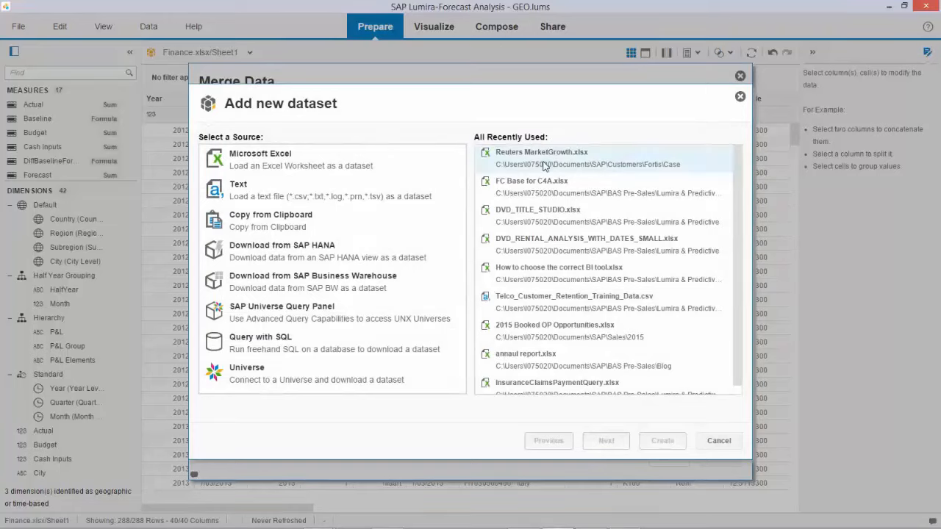
pyautogui.click(544, 164)
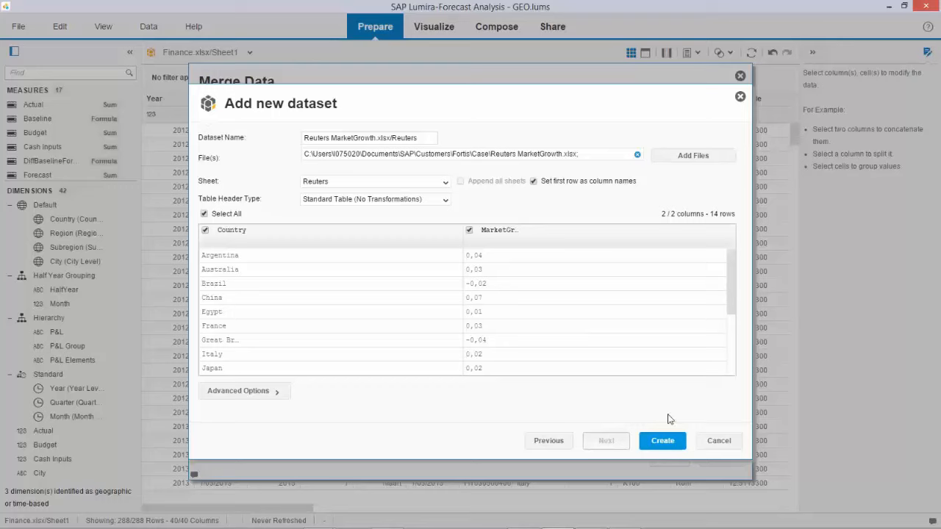
pyautogui.click(668, 442)
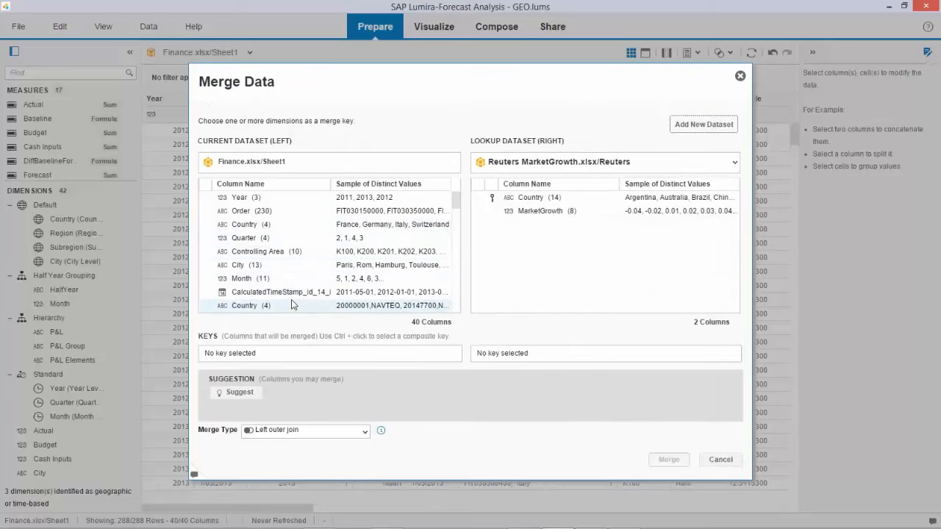
# Merge the two datasets using Country as the key on both sides, and locate MarketGrowth among the measures.
pyautogui.click(337, 225)
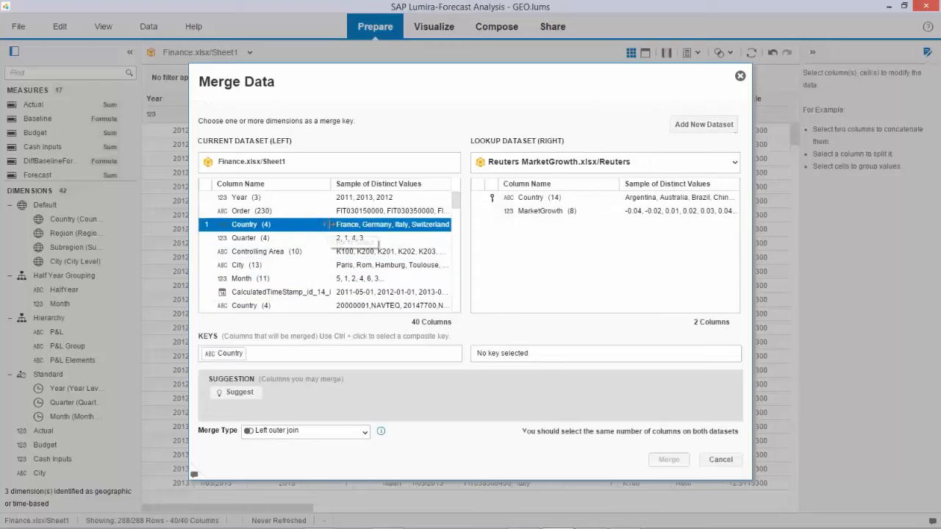
pyautogui.click(532, 201)
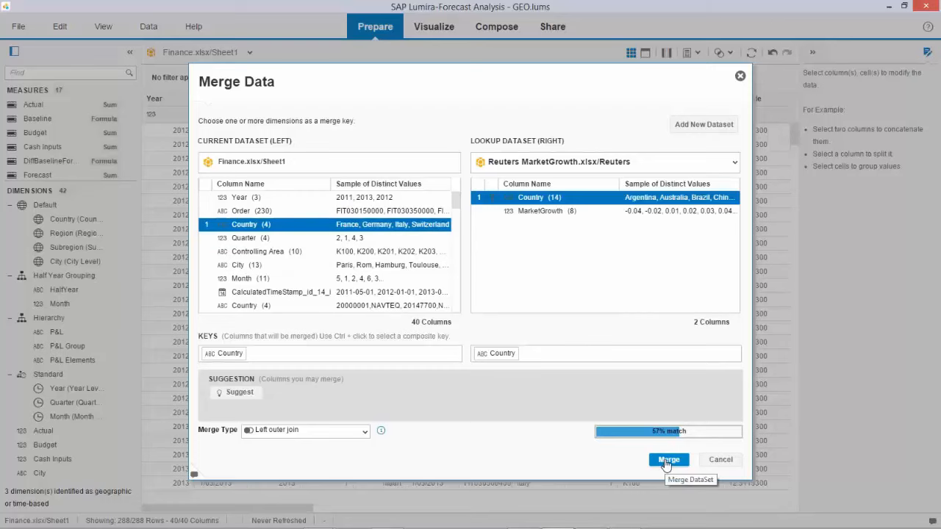
pyautogui.click(667, 460)
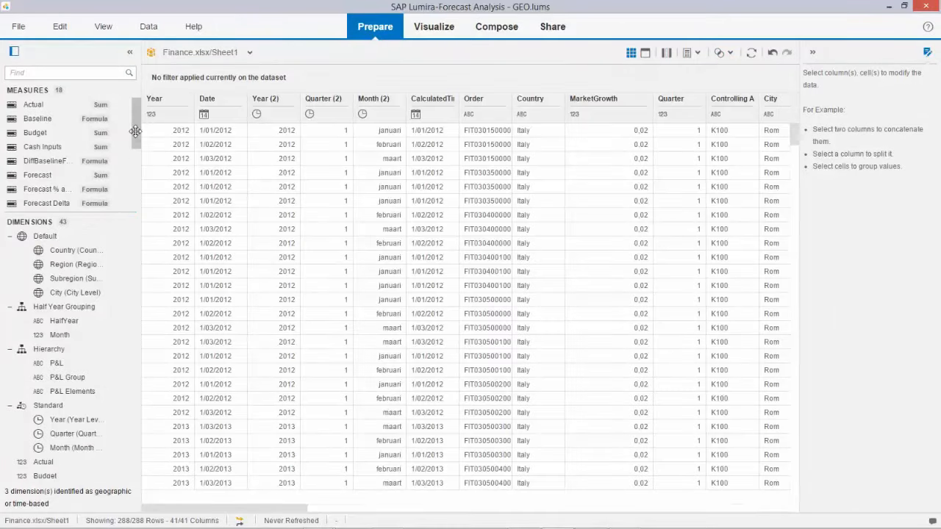
pyautogui.scroll(-2, 135, 130)
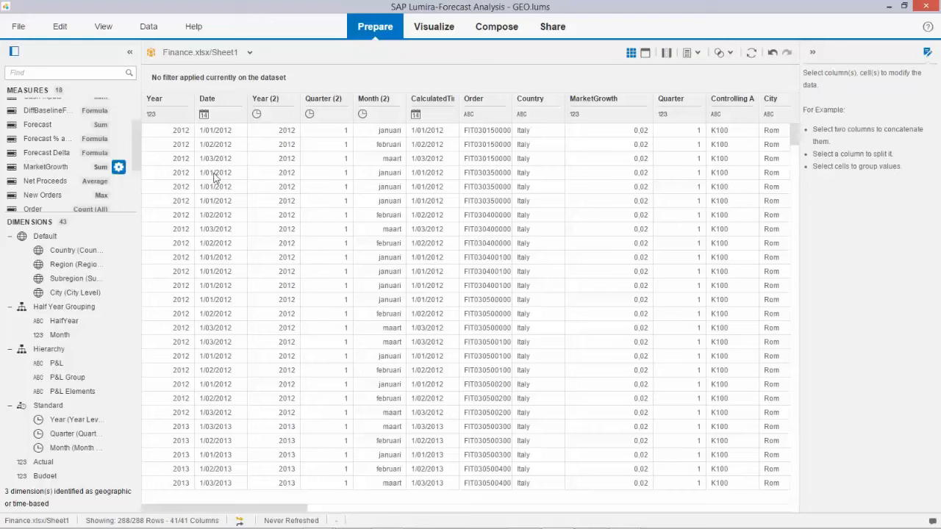
# Go to the Visualize room and examine the available bar and column, line, and pie chart types.
pyautogui.click(435, 29)
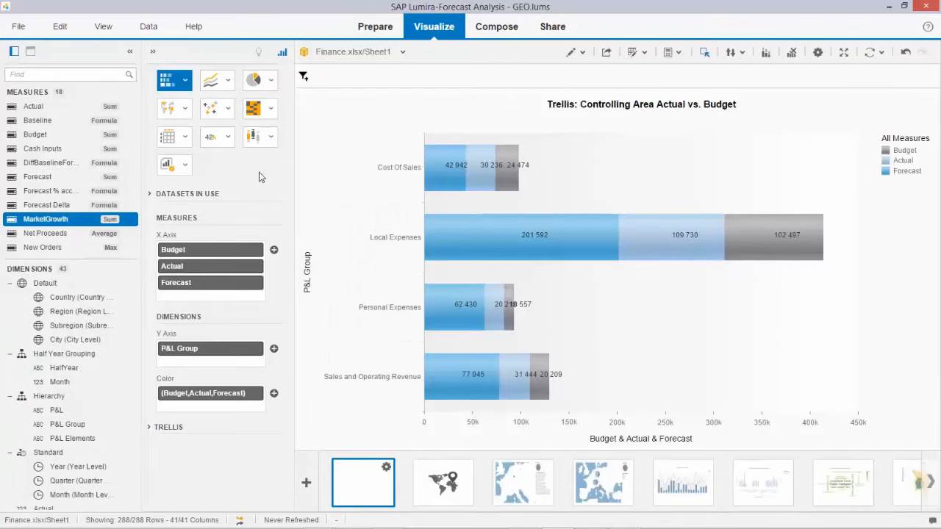
pyautogui.click(187, 83)
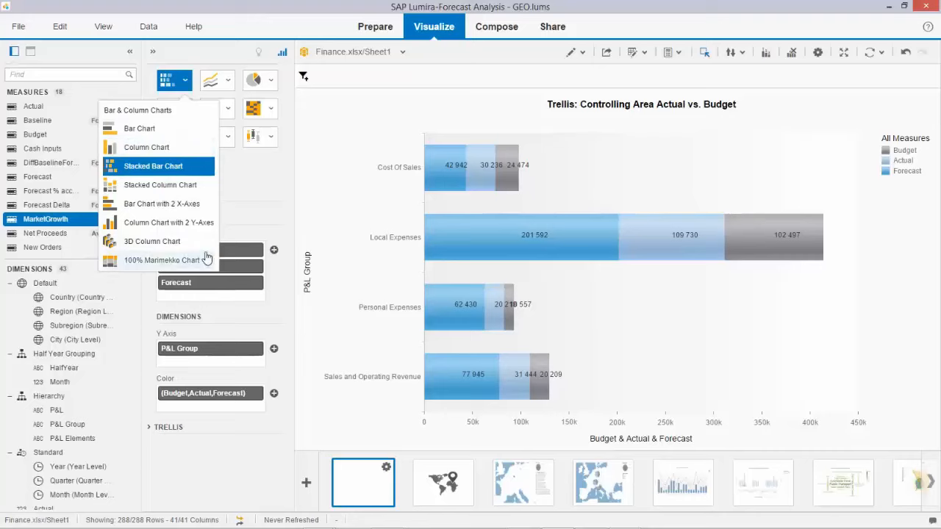
pyautogui.click(253, 185)
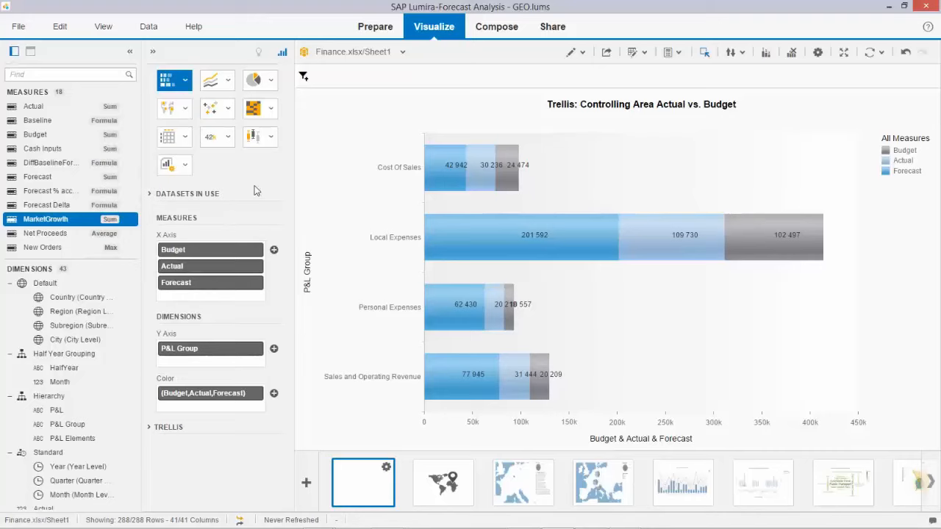
pyautogui.click(228, 80)
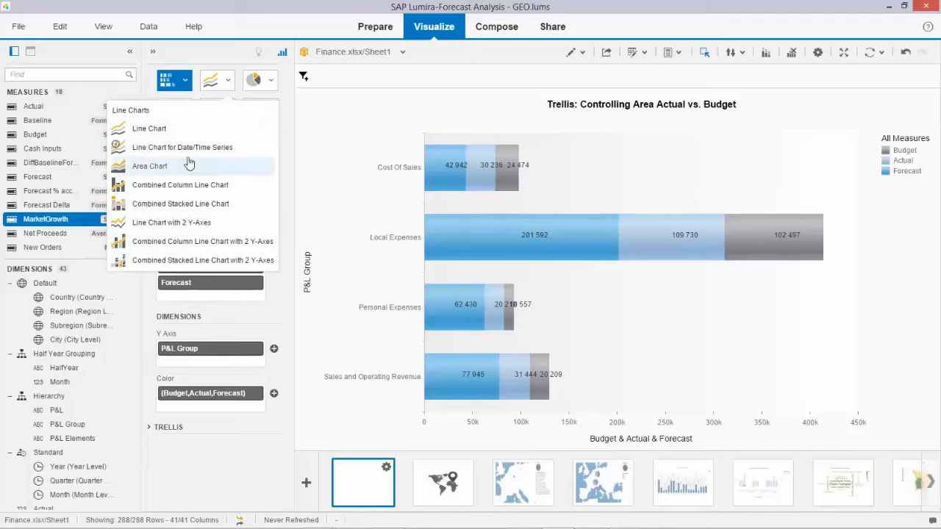
pyautogui.click(287, 119)
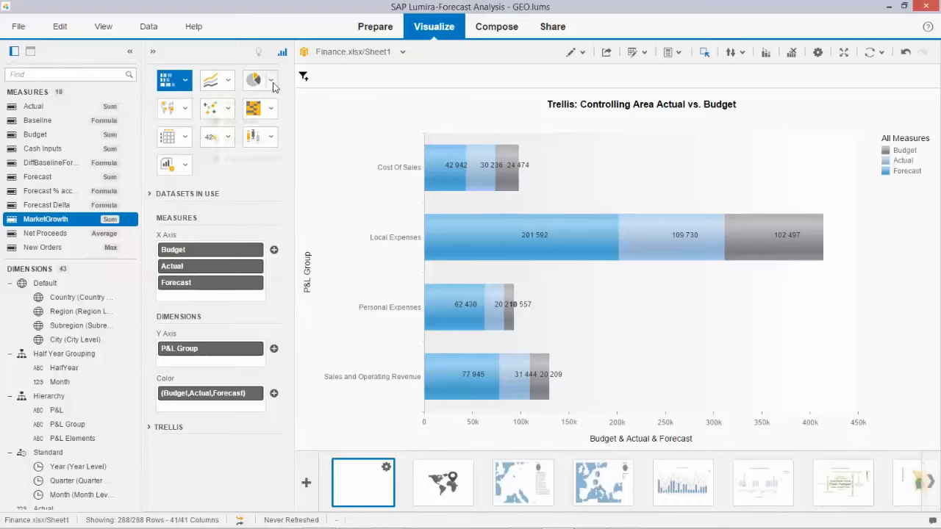
pyautogui.click(271, 81)
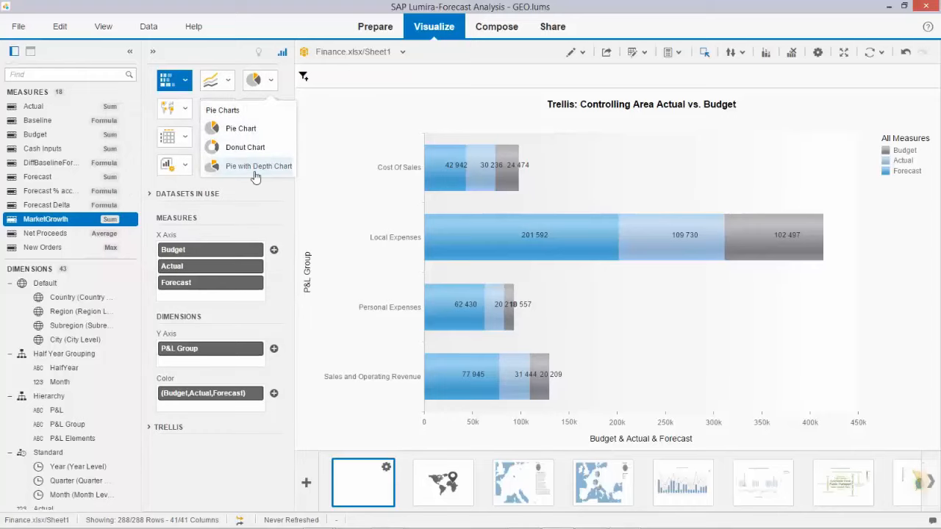
# Examine the geographic, scatter, map and remaining chart types, admitting the waiting guest to the Adobe Connect room.
pyautogui.click(185, 111)
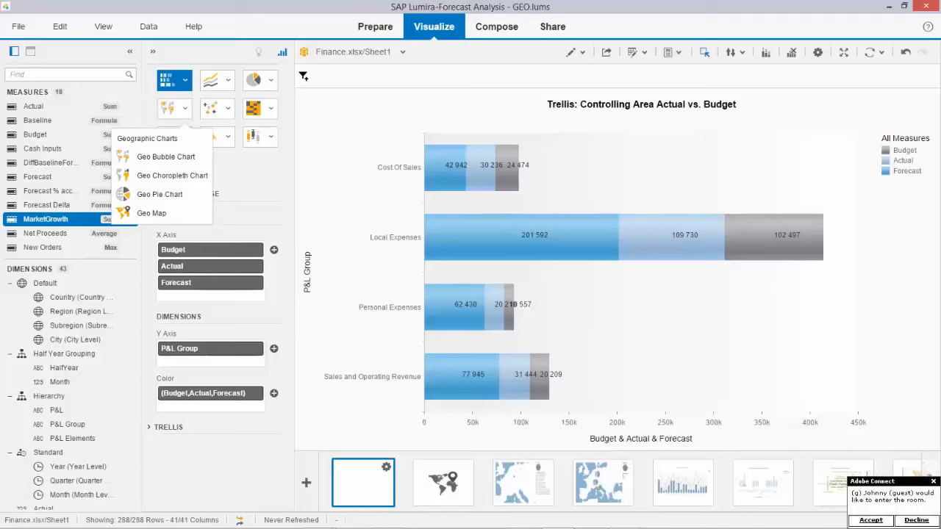
pyautogui.click(870, 519)
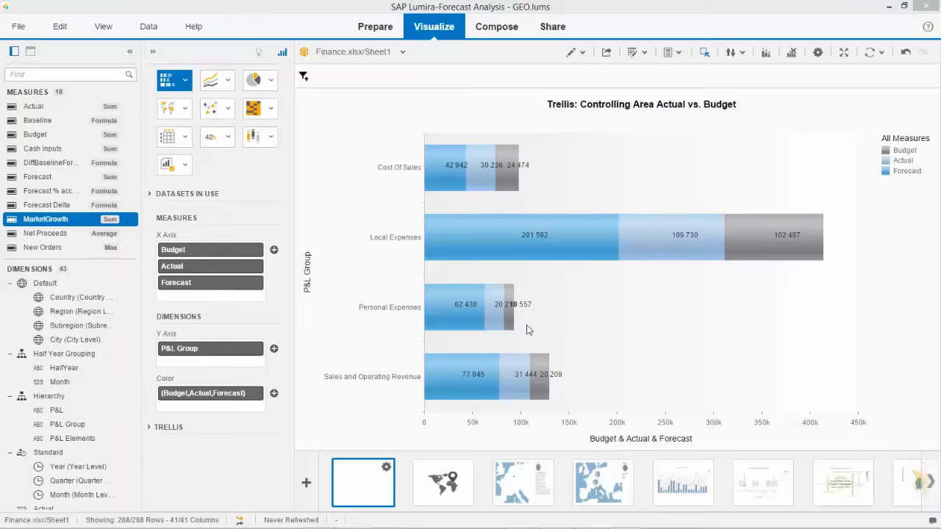
pyautogui.click(184, 112)
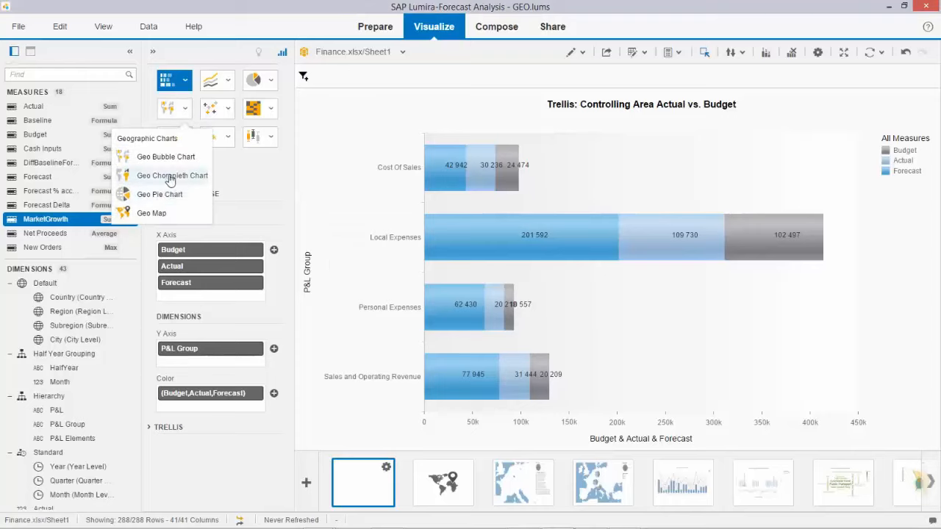
pyautogui.click(229, 112)
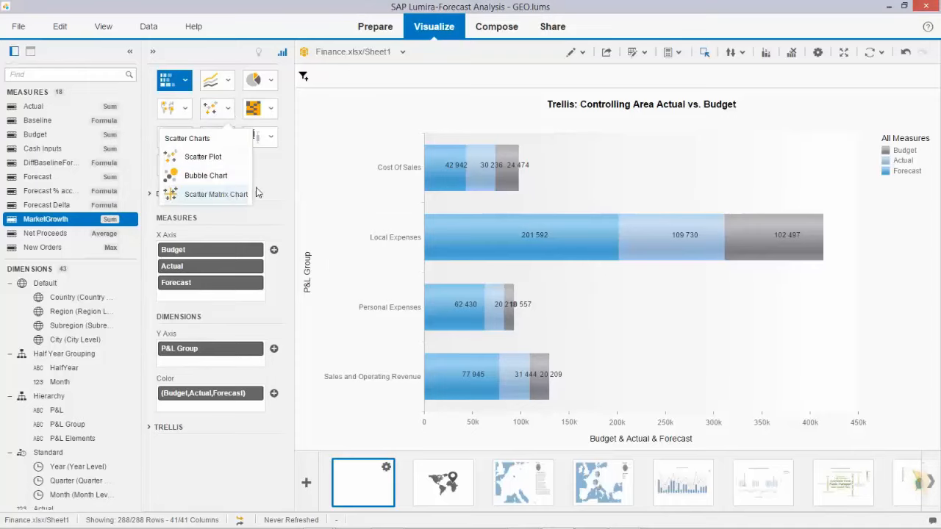
pyautogui.click(270, 109)
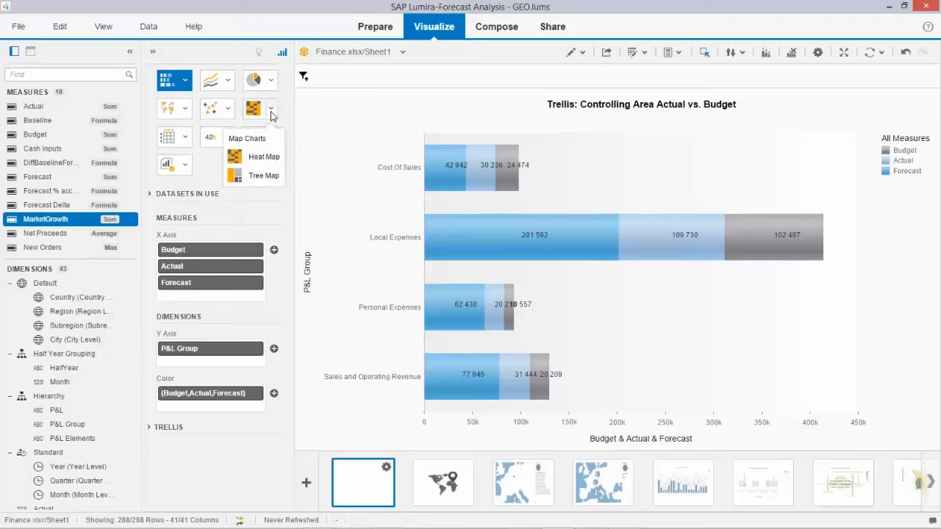
pyautogui.click(286, 202)
pyautogui.click(186, 137)
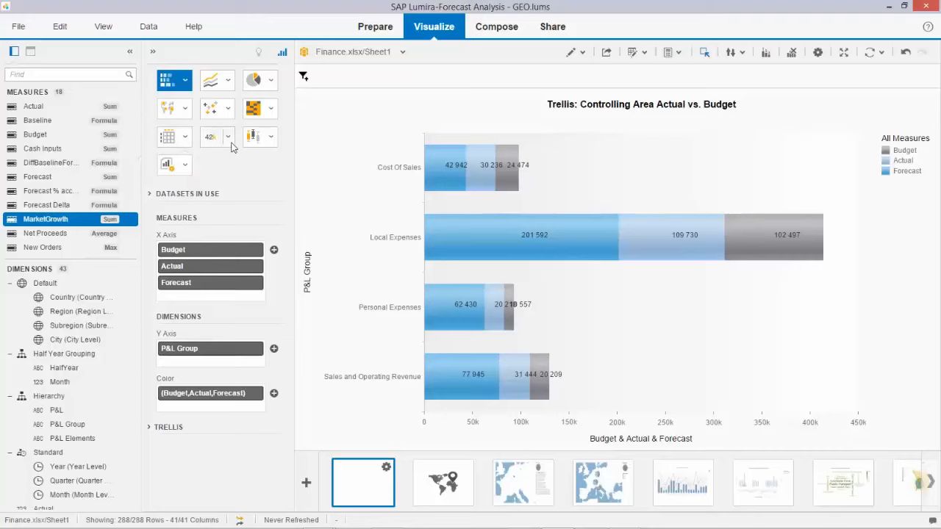
pyautogui.click(229, 139)
pyautogui.click(271, 138)
# Create a new bar chart visualization with Forecast % accuracy and MarketGrowth as X-axis measures.
pyautogui.click(307, 485)
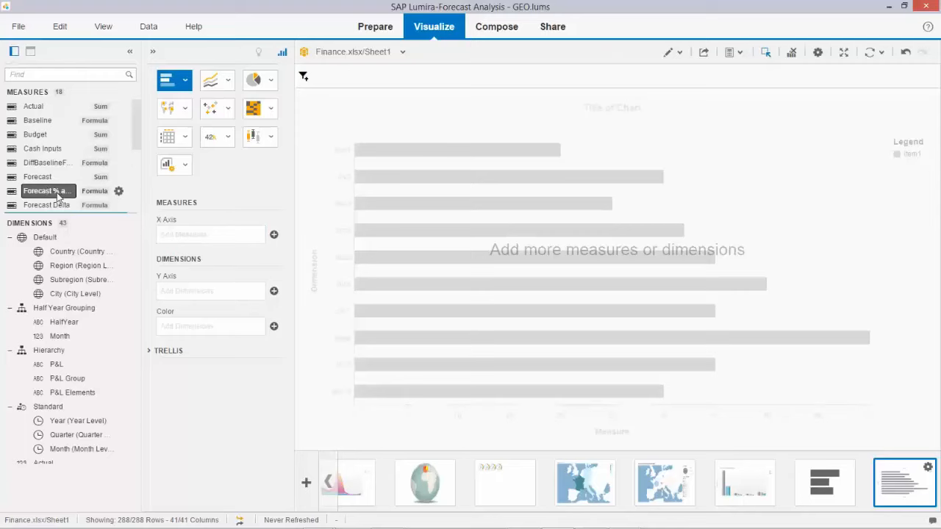
pyautogui.moveTo(47, 191); pyautogui.dragTo(194, 235)
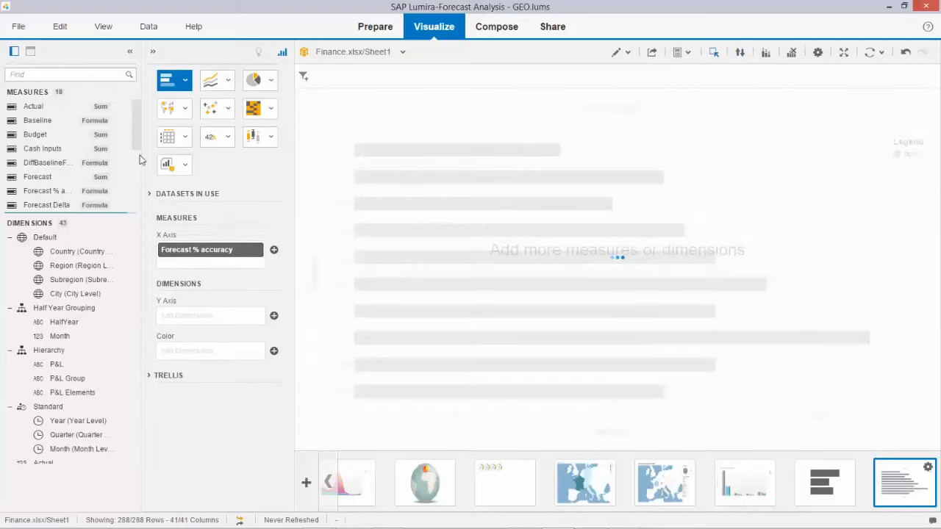
pyautogui.scroll(-3, 139, 177)
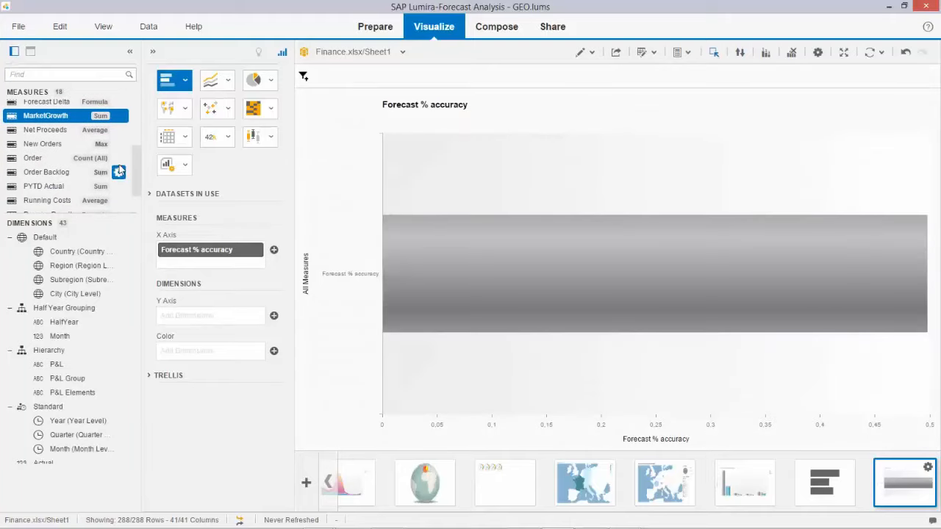
pyautogui.scroll(2, 136, 156)
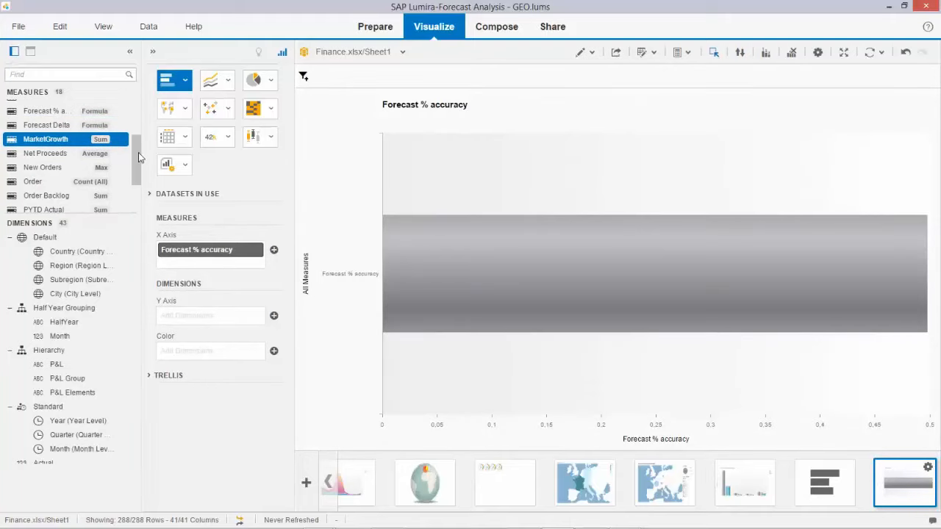
pyautogui.moveTo(137, 161); pyautogui.dragTo(138, 154)
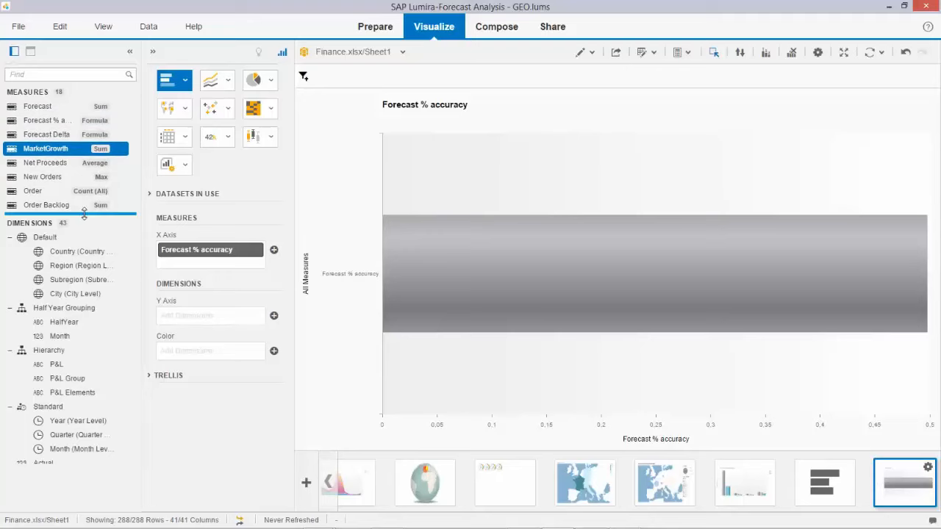
pyautogui.moveTo(84, 234); pyautogui.dragTo(84, 360)
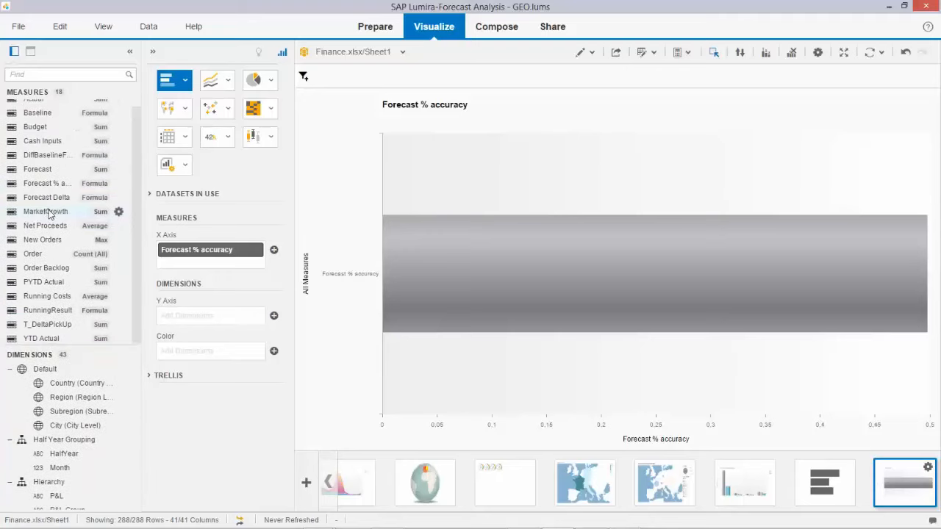
pyautogui.moveTo(49, 214); pyautogui.dragTo(184, 265)
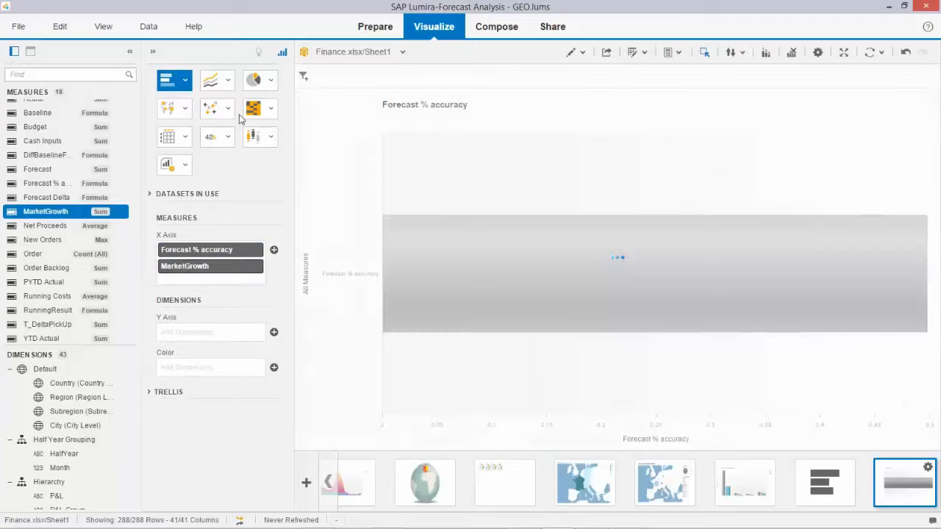
# Change the visualization to a column chart with 2 Y-axes by Country on the X axis, and admit the waiting Adobe Connect guest.
pyautogui.click(186, 82)
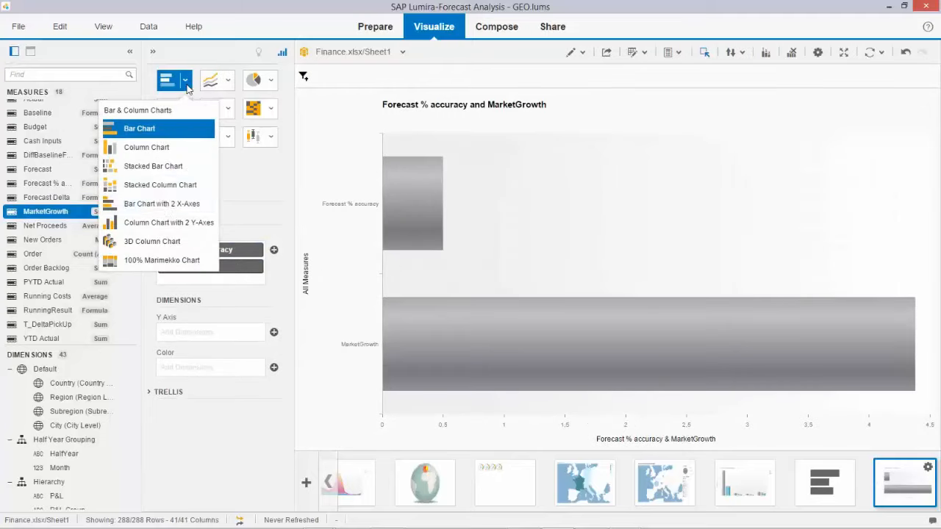
pyautogui.click(167, 222)
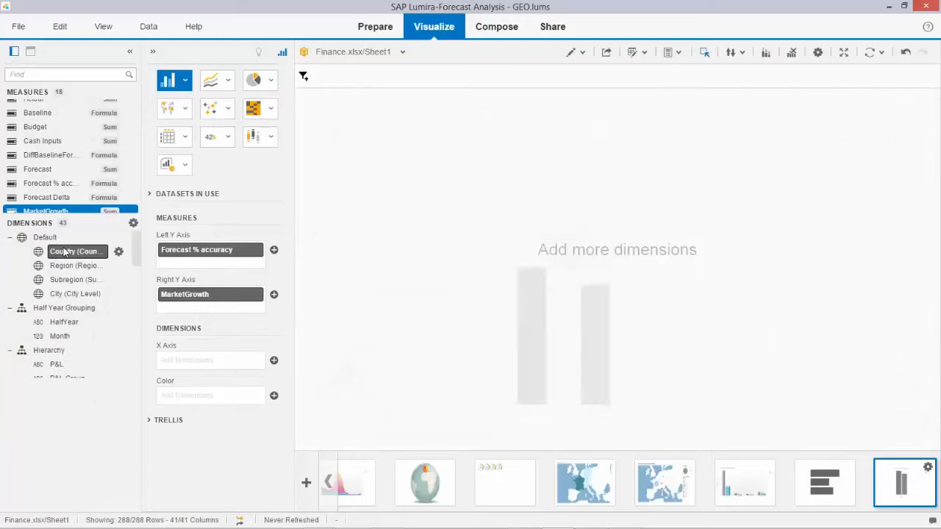
pyautogui.moveTo(102, 250); pyautogui.dragTo(208, 361)
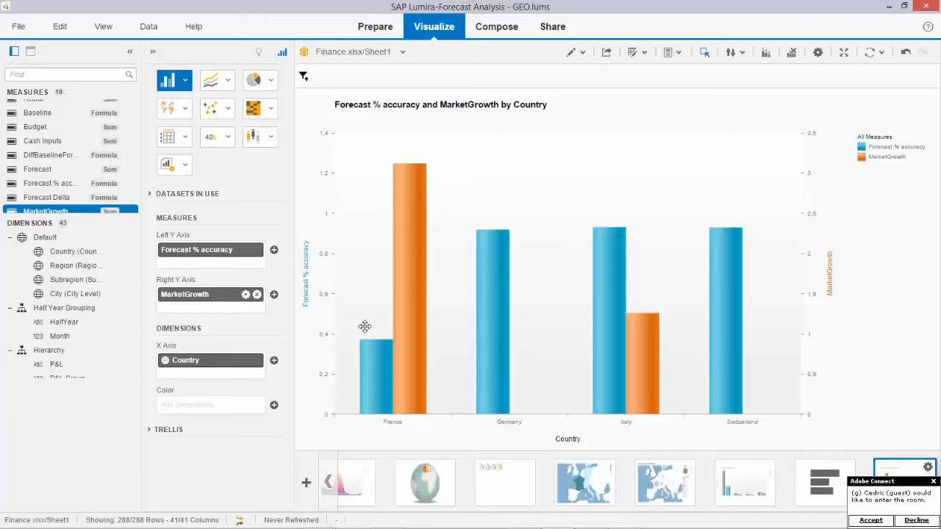
pyautogui.click(870, 520)
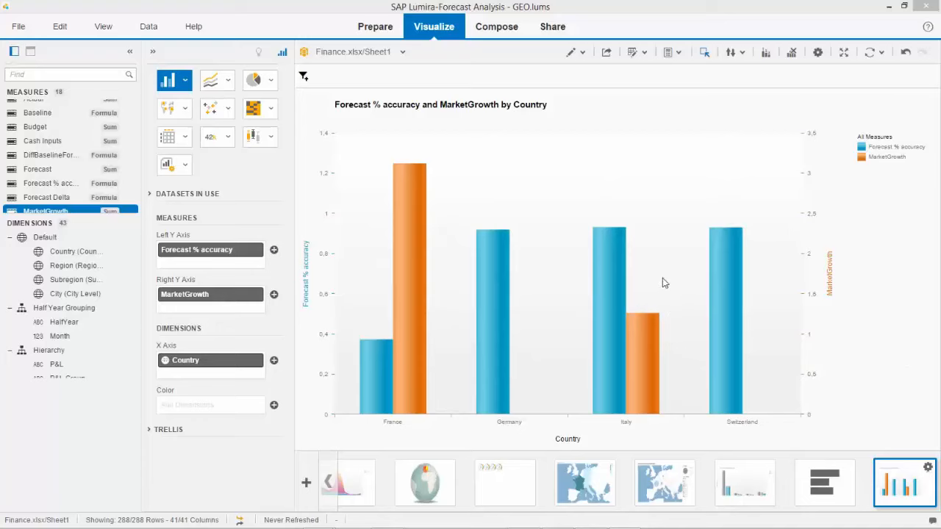
# In the Compose room, explore the dashboard's Forecast % accuracy chart, filter it to juni through oktober, and discard the filter.
pyautogui.click(497, 27)
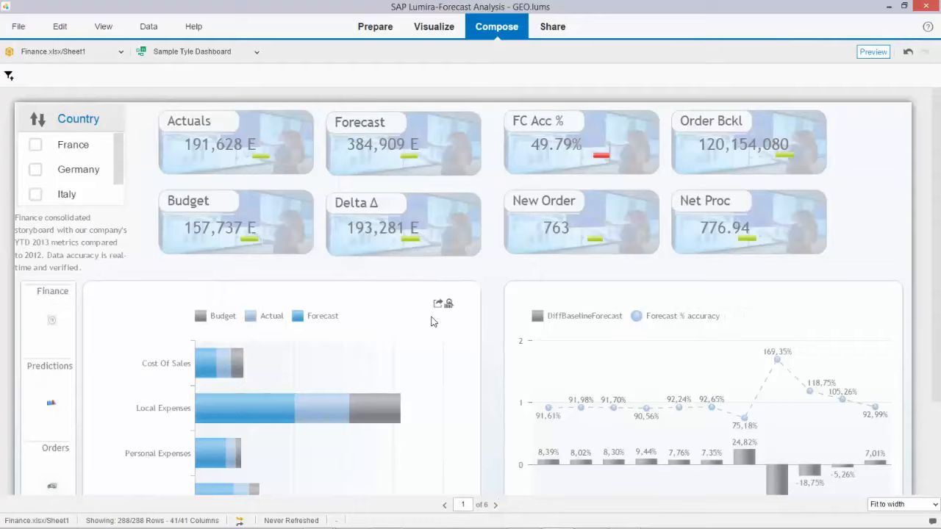
pyautogui.scroll(-3, 382, 362)
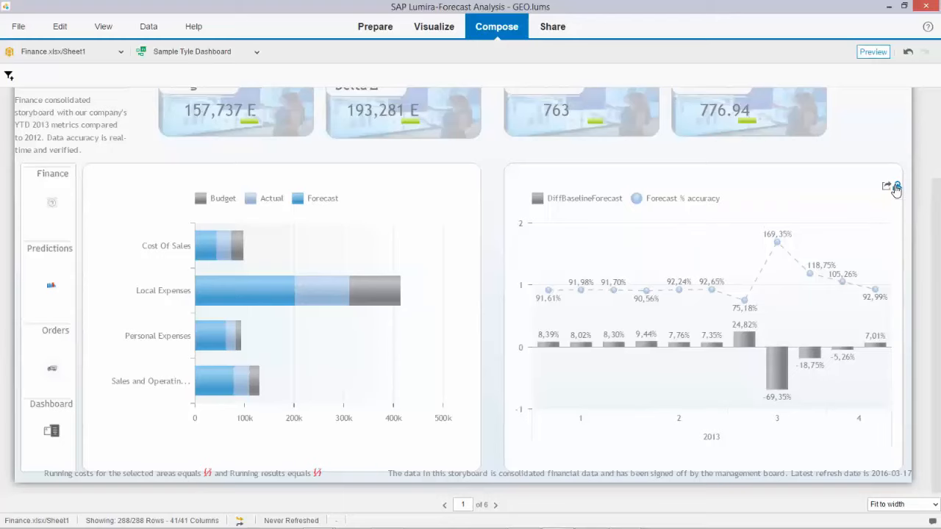
pyautogui.click(896, 186)
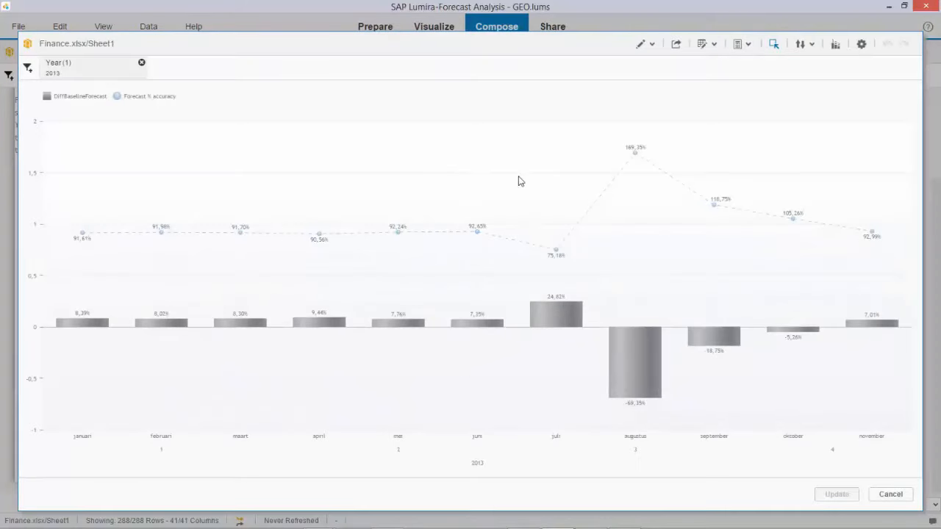
pyautogui.moveTo(501, 182); pyautogui.dragTo(806, 477)
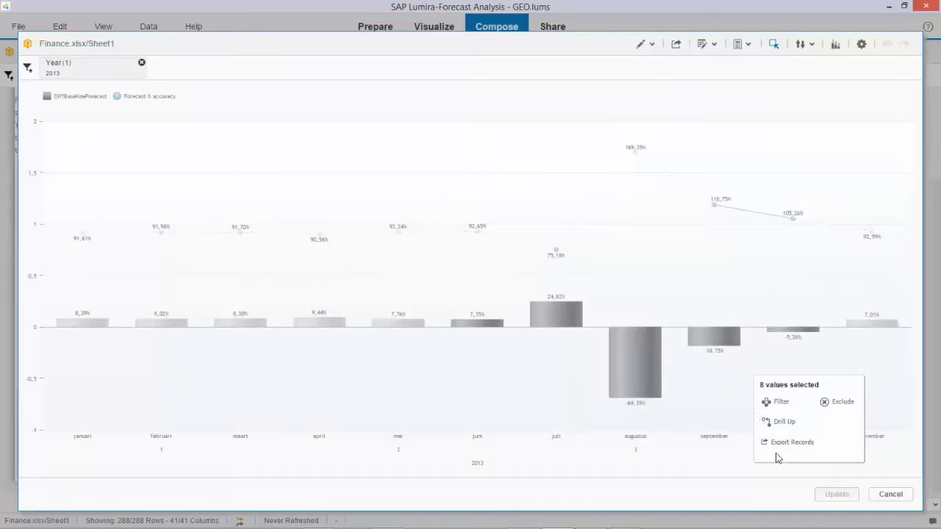
pyautogui.click(768, 403)
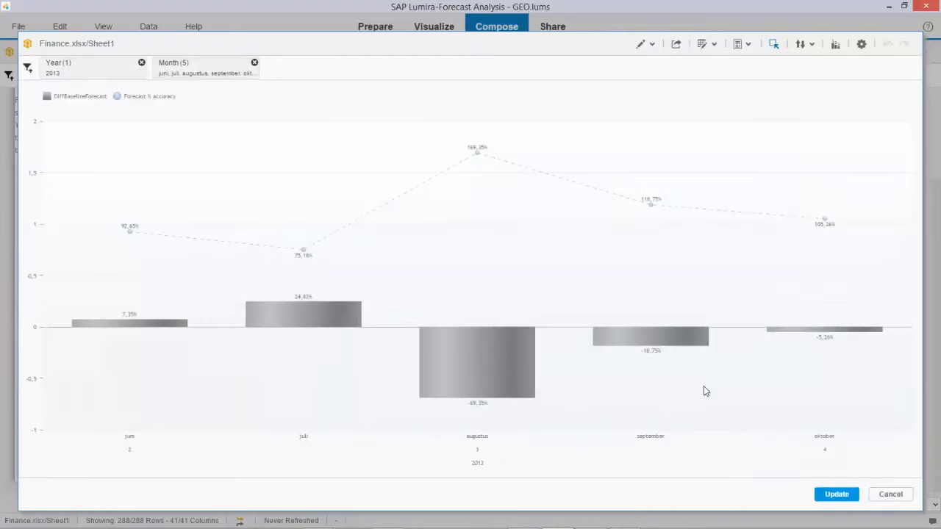
pyautogui.click(891, 495)
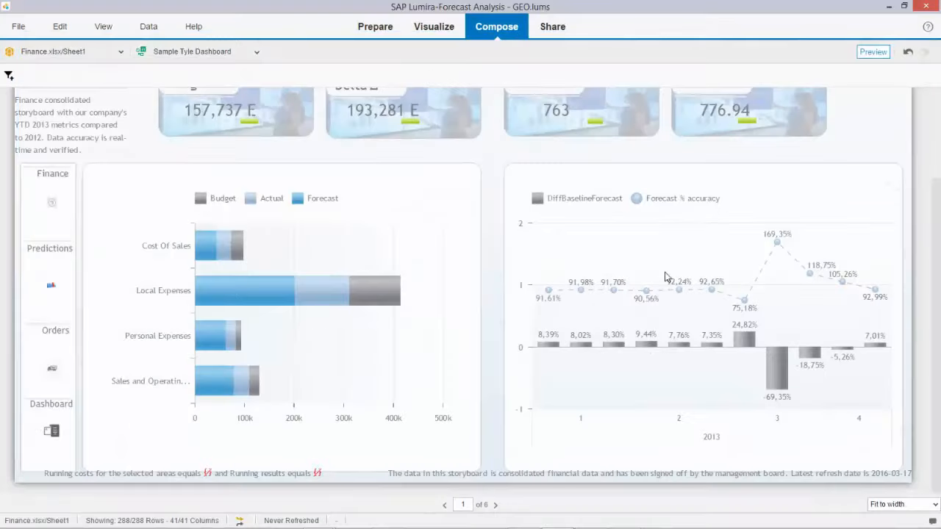
# Leave the dashboard preview, check the list of existing stories, and create a new blank story named sample.
pyautogui.click(874, 53)
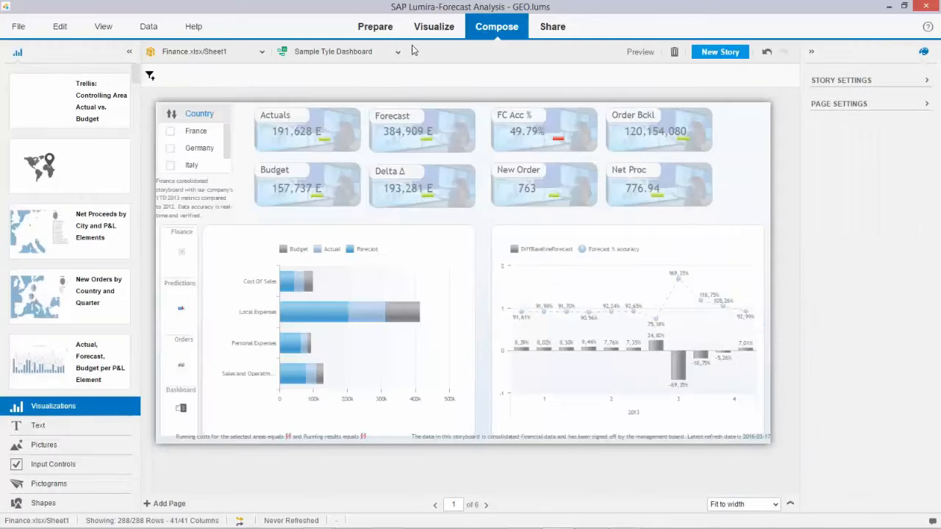
pyautogui.click(397, 53)
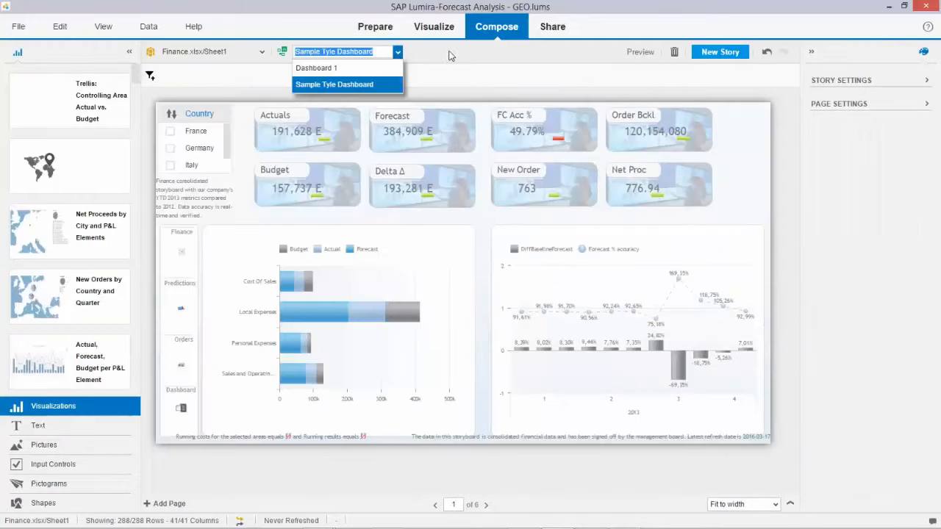
pyautogui.click(401, 50)
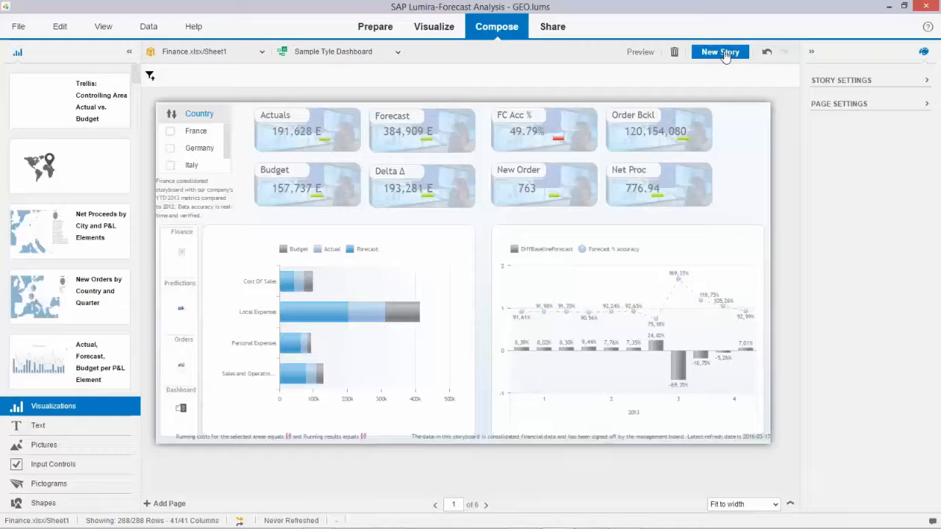
pyautogui.click(724, 53)
pyautogui.moveTo(352, 155); pyautogui.dragTo(231, 153)
pyautogui.write('sample')
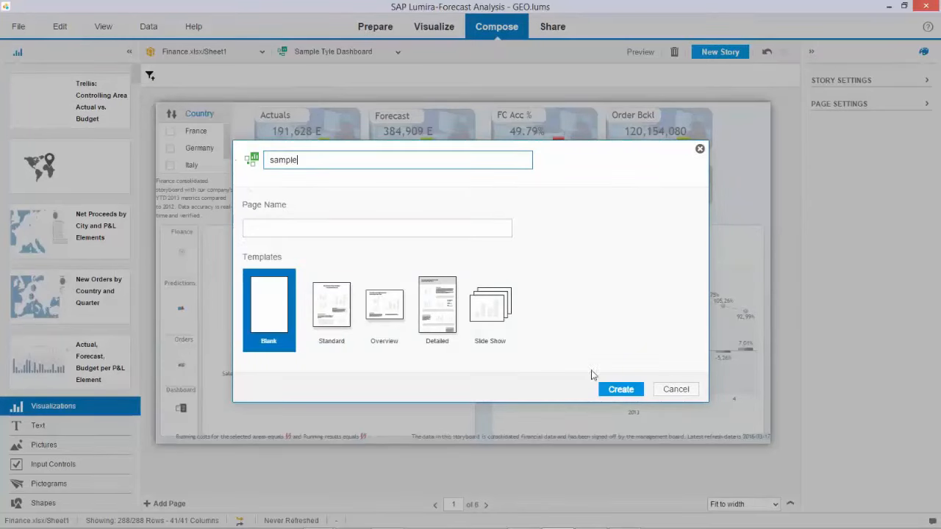
pyautogui.click(613, 389)
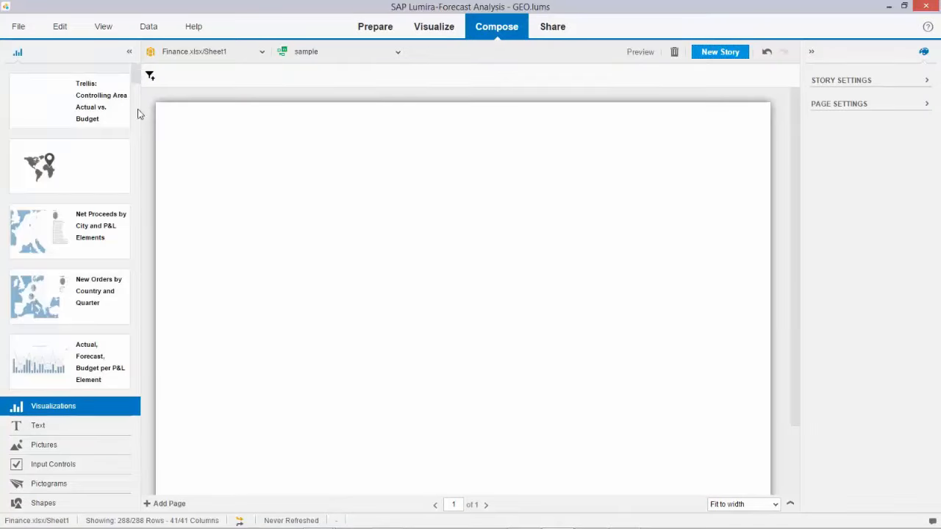
# Add the Order Backlog and Actual treemap to the page with the Forecast % accuracy and MarketGrowth chart below it, widened to match.
pyautogui.moveTo(137, 82); pyautogui.dragTo(138, 307)
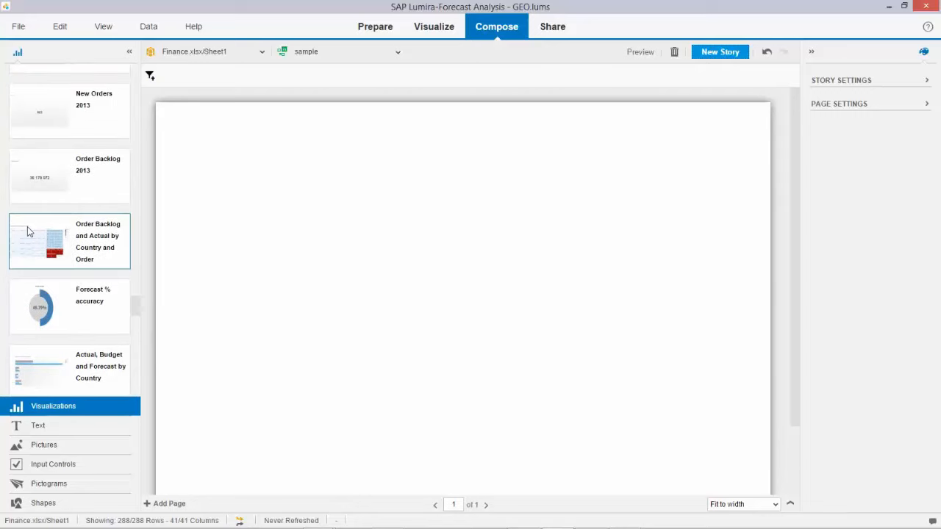
pyautogui.moveTo(28, 231); pyautogui.dragTo(515, 369)
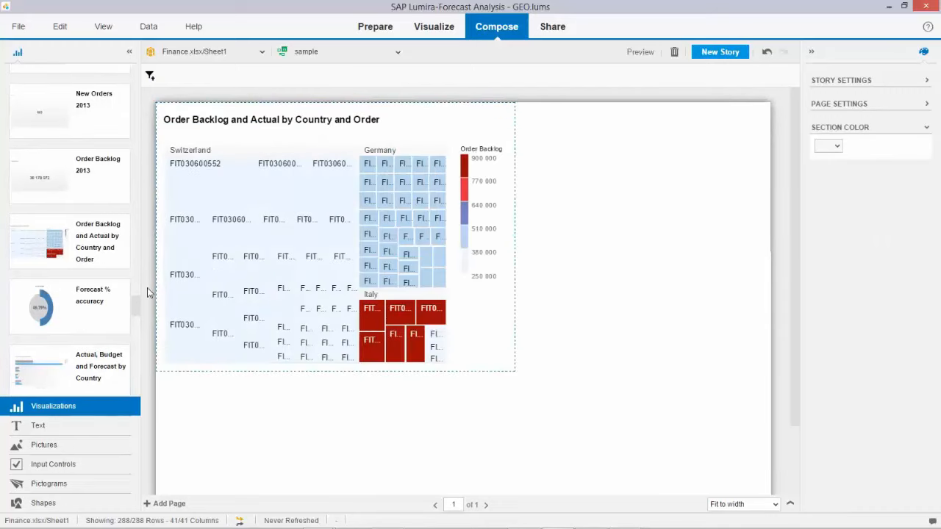
pyautogui.moveTo(133, 306); pyautogui.dragTo(130, 389)
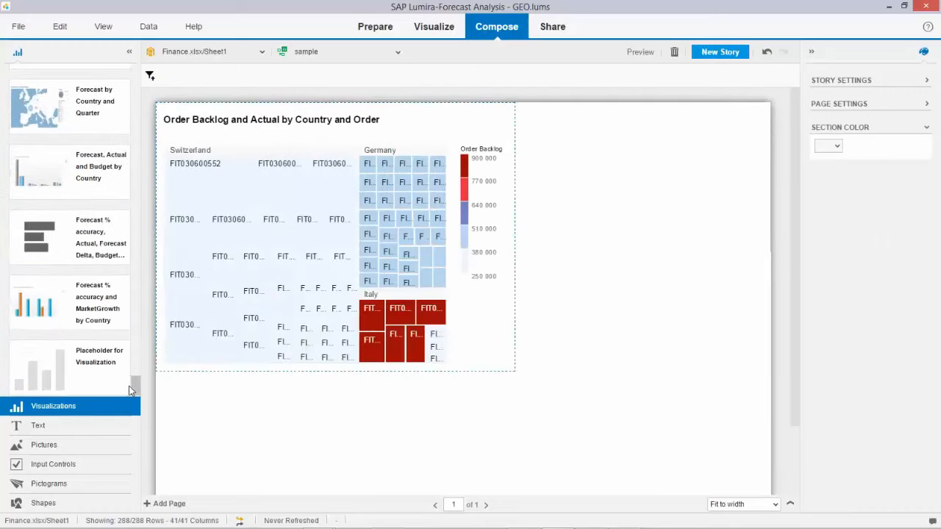
pyautogui.moveTo(62, 309); pyautogui.dragTo(228, 415)
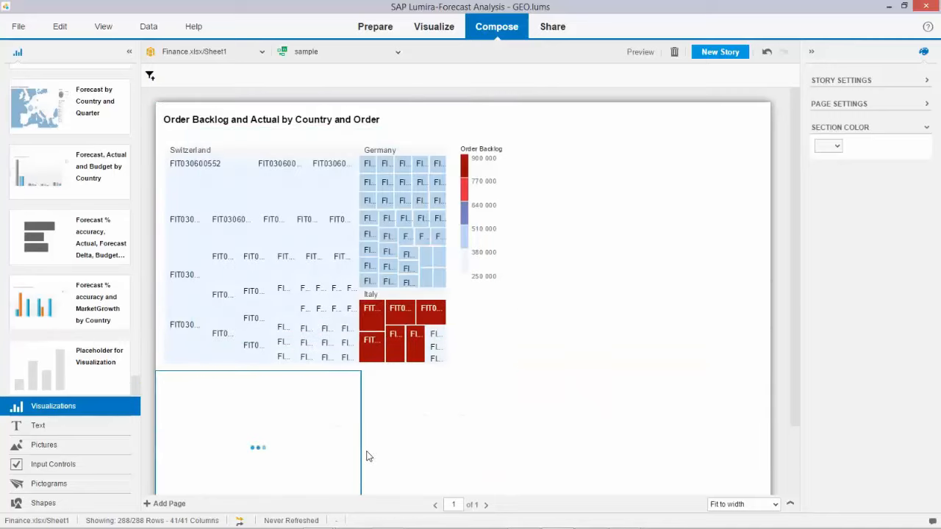
pyautogui.moveTo(361, 447); pyautogui.dragTo(523, 461)
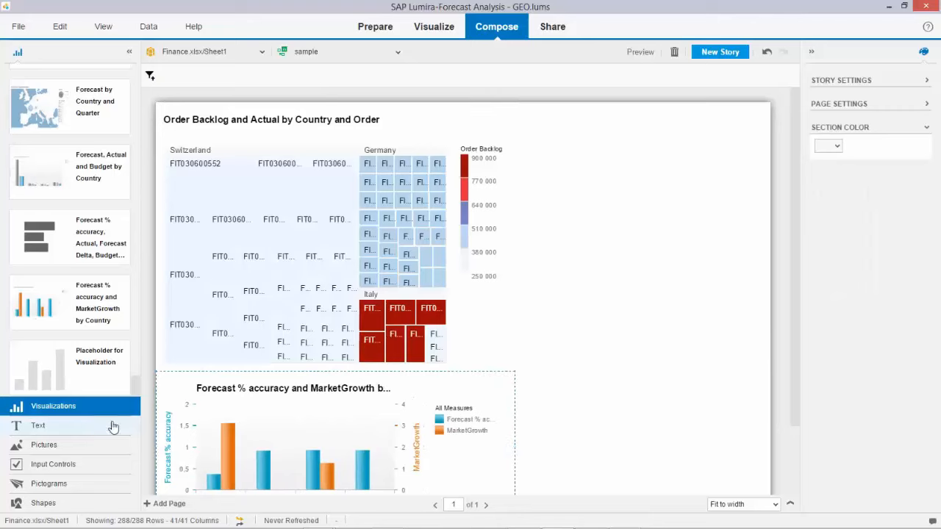
# Add a Controlling Area input control in the page's upper right corner and extend it downward.
pyautogui.click(70, 465)
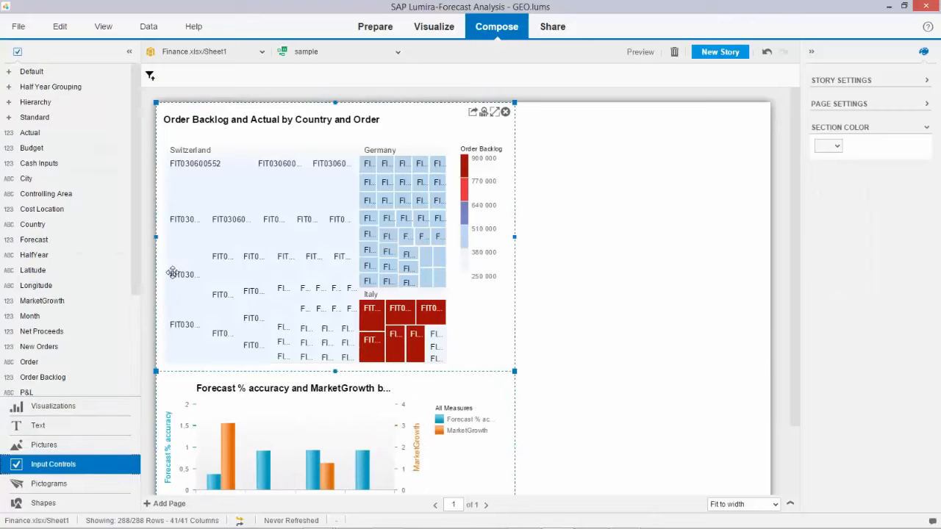
pyautogui.moveTo(136, 197)
pyautogui.mouseDown()
pyautogui.moveTo(131, 216)
pyautogui.moveTo(139, 198)
pyautogui.mouseUp()
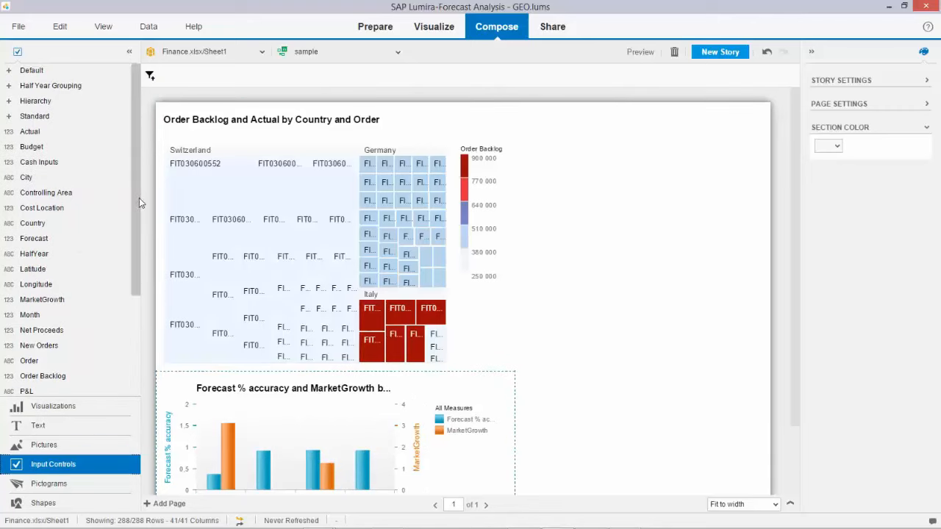
pyautogui.moveTo(46, 197); pyautogui.dragTo(684, 137)
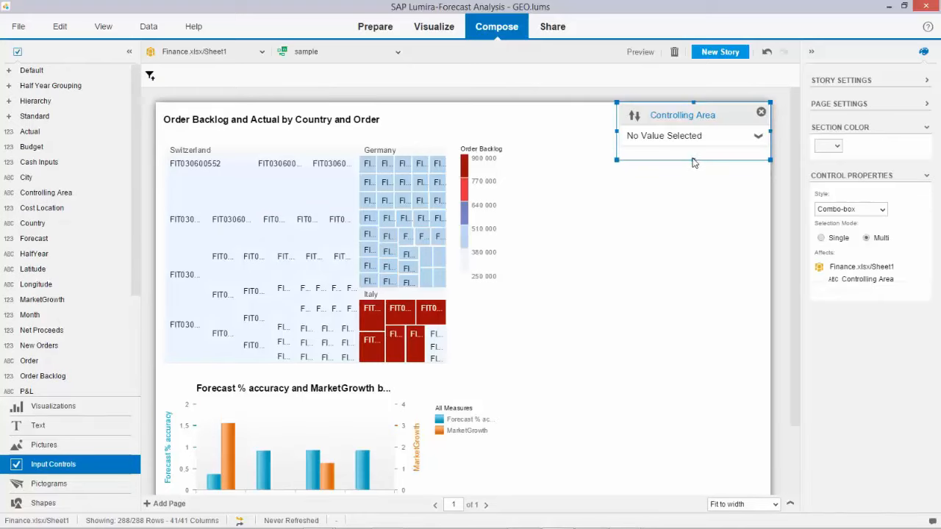
pyautogui.moveTo(696, 162); pyautogui.dragTo(689, 256)
pyautogui.click(478, 294)
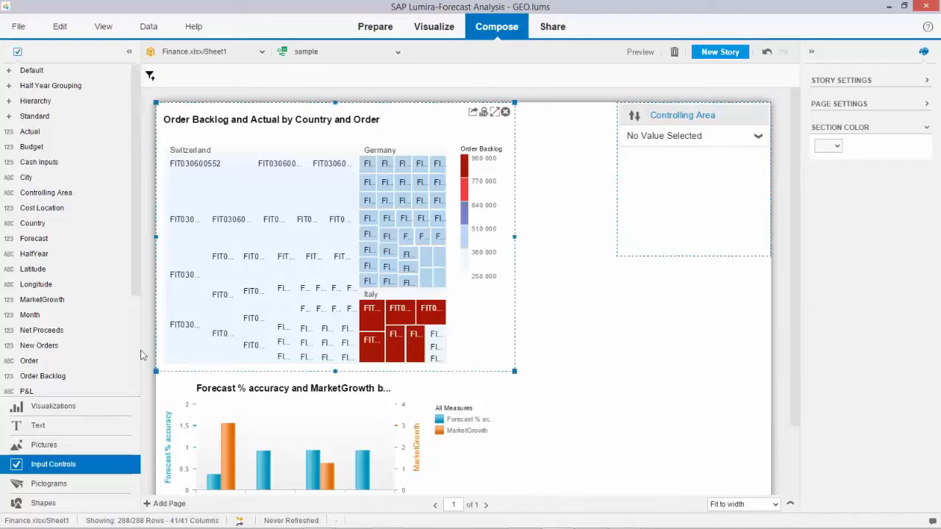
# Place a Simple Text box below the Controlling Area control and narrow it to the control's width.
pyautogui.click(52, 425)
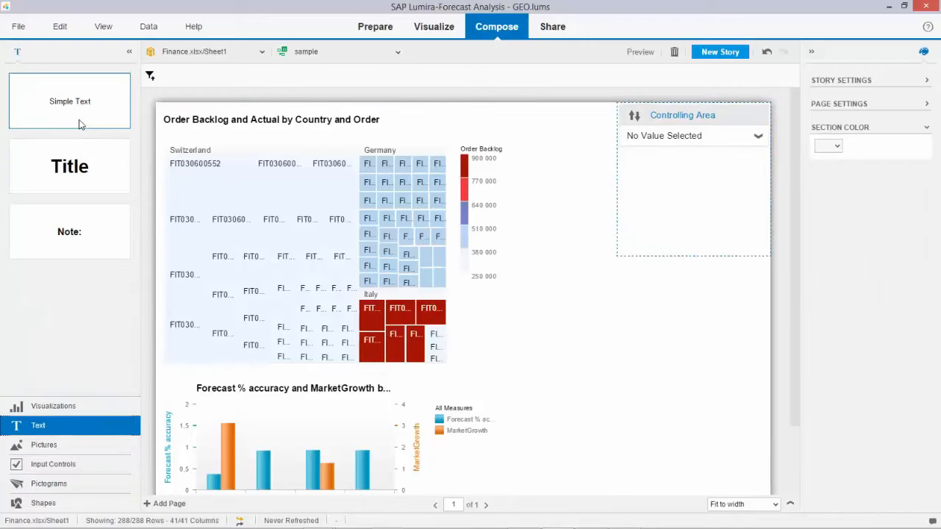
pyautogui.moveTo(69, 101); pyautogui.dragTo(686, 327)
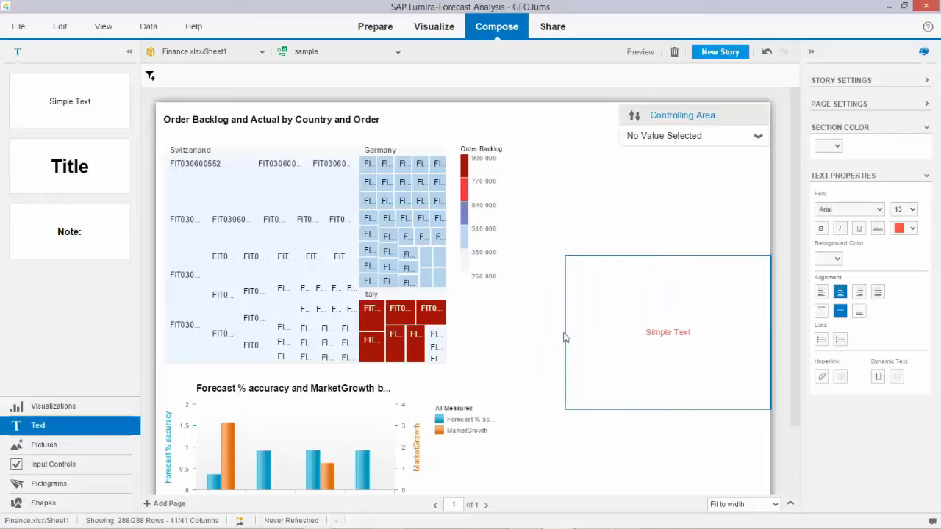
pyautogui.moveTo(566, 333)
pyautogui.moveTo(564, 333); pyautogui.dragTo(616, 333)
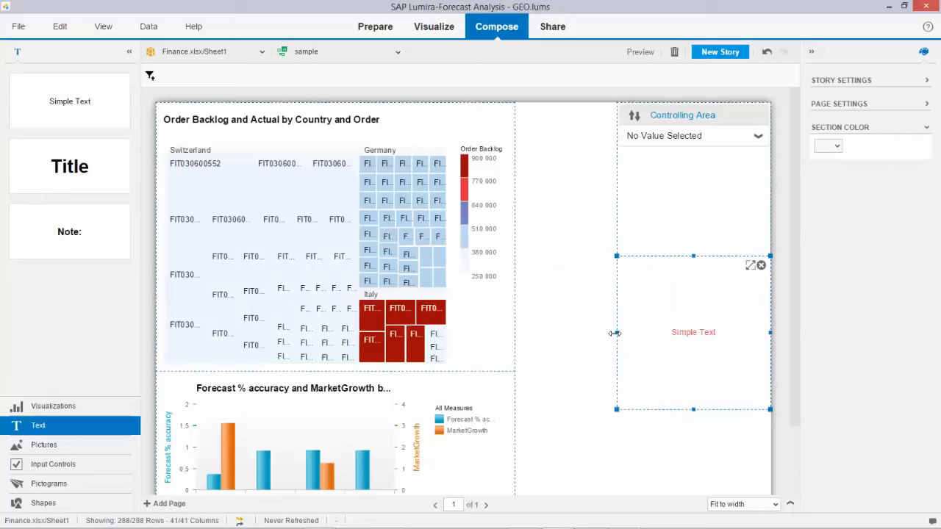
# Replace the text box's placeholder with "Dear user, I'd like to ask your attention to this section".
pyautogui.click(708, 335)
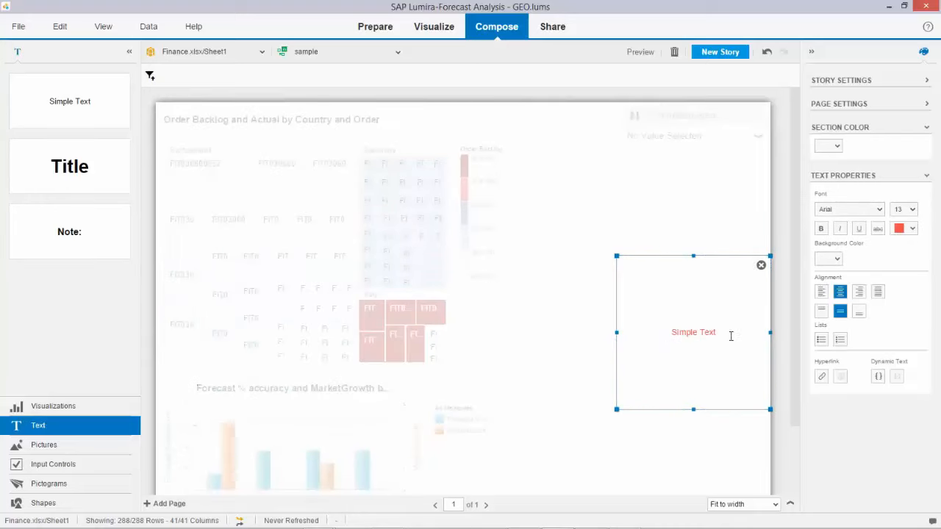
pyautogui.moveTo(731, 336); pyautogui.dragTo(655, 322)
pyautogui.write("Dear user, I'd like to adk")
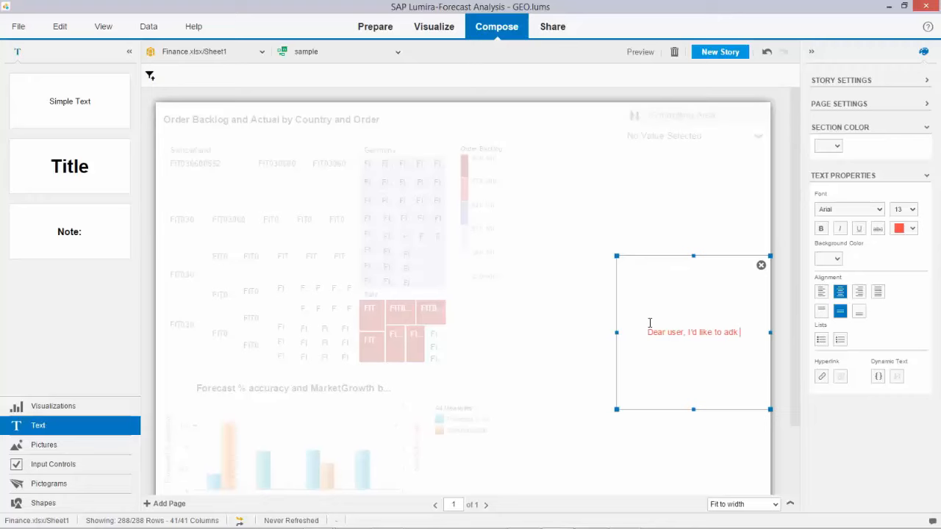
pyautogui.press('BackSpace')
pyautogui.press('BackSpace')
pyautogui.press('BackSpace')
pyautogui.write('sk your attention f')
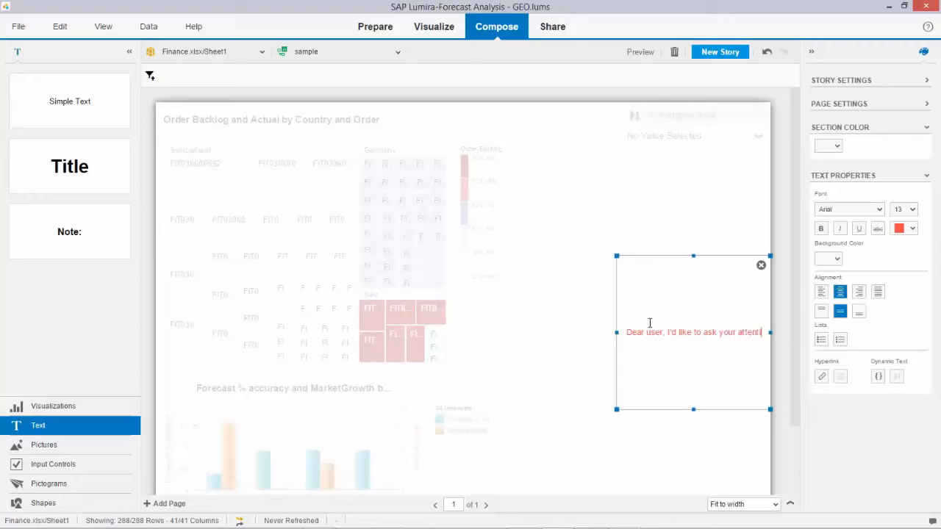
pyautogui.write('o this se')
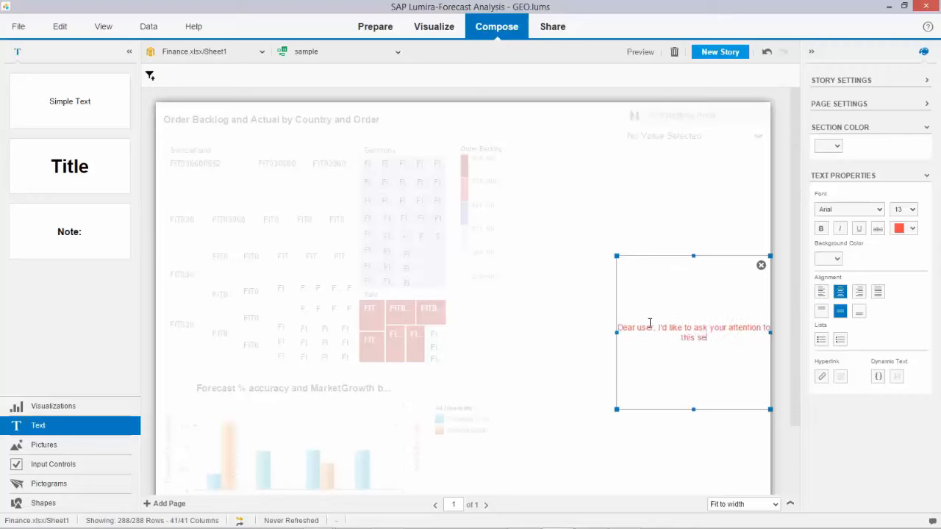
pyautogui.write('ction')
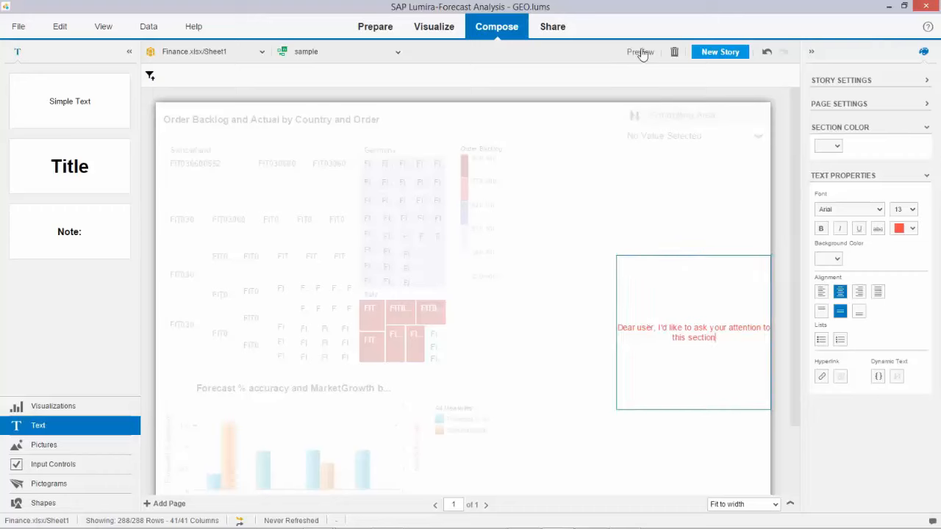
pyautogui.click(678, 454)
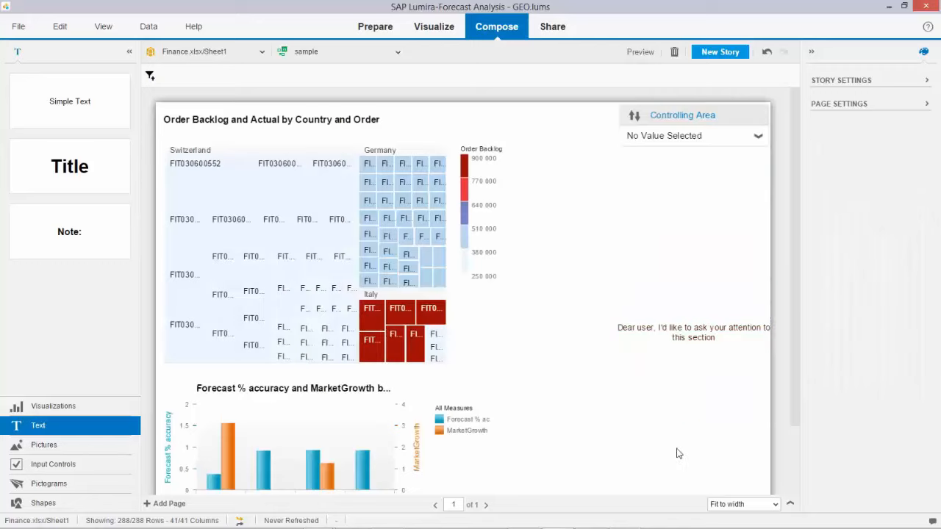
# Preview the story and filter it to Controlling Areas K100 and K200 through K206.
pyautogui.click(641, 52)
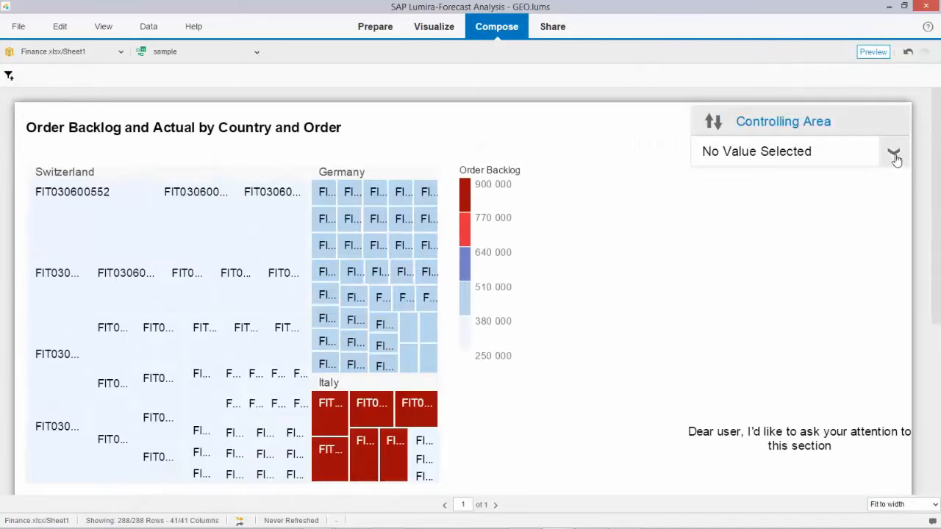
pyautogui.click(894, 155)
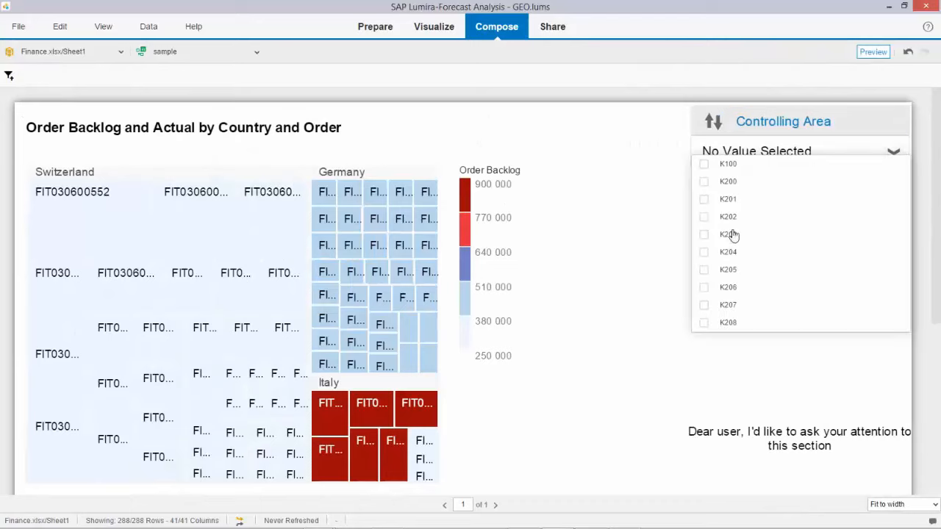
pyautogui.click(704, 251)
pyautogui.click(706, 234)
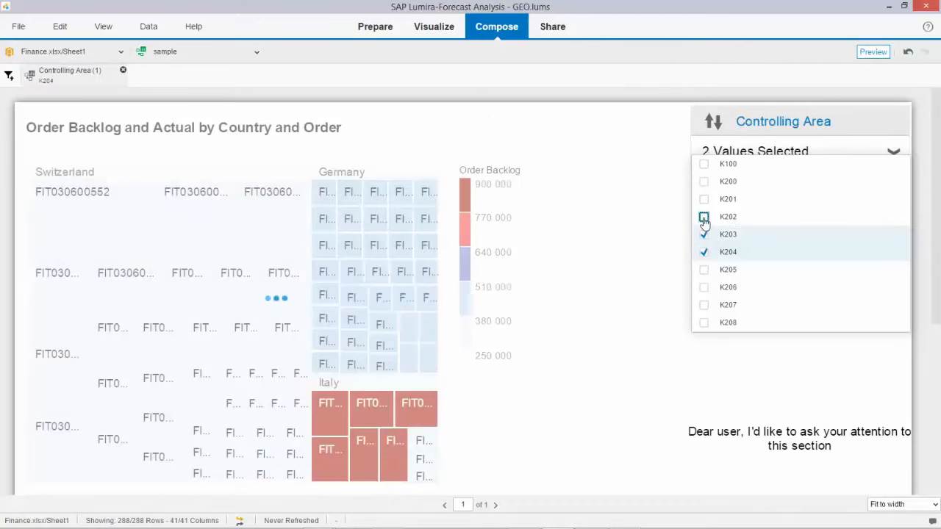
pyautogui.click(705, 217)
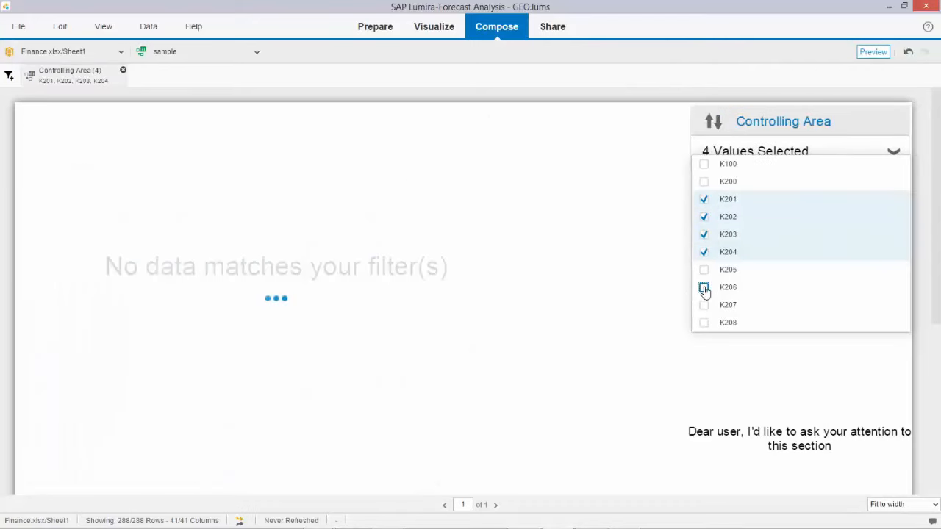
pyautogui.click(704, 287)
pyautogui.click(704, 269)
pyautogui.click(703, 182)
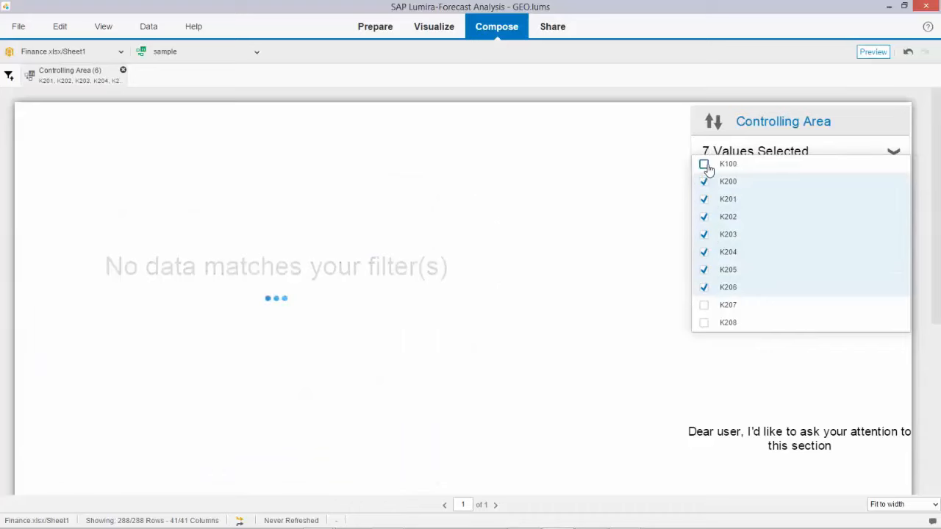
pyautogui.click(704, 163)
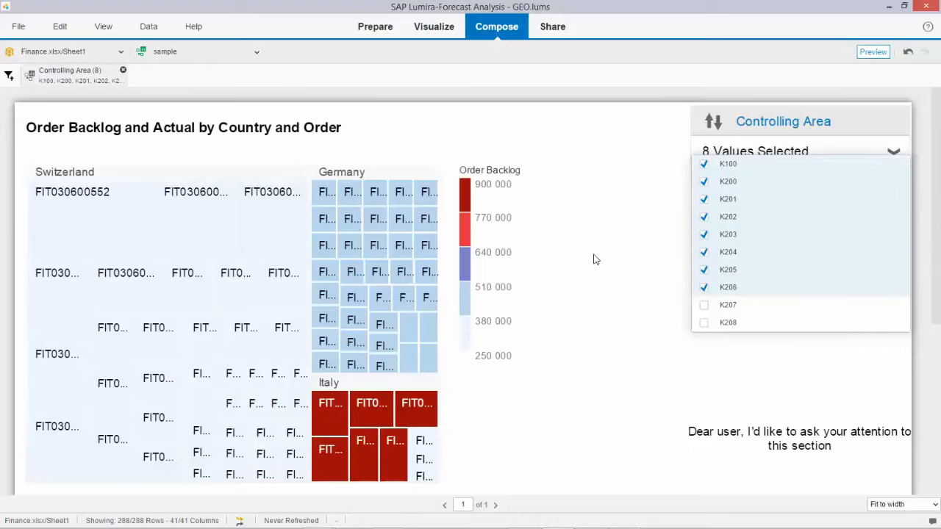
pyautogui.scroll(-3, 594, 261)
pyautogui.scroll(3, 592, 261)
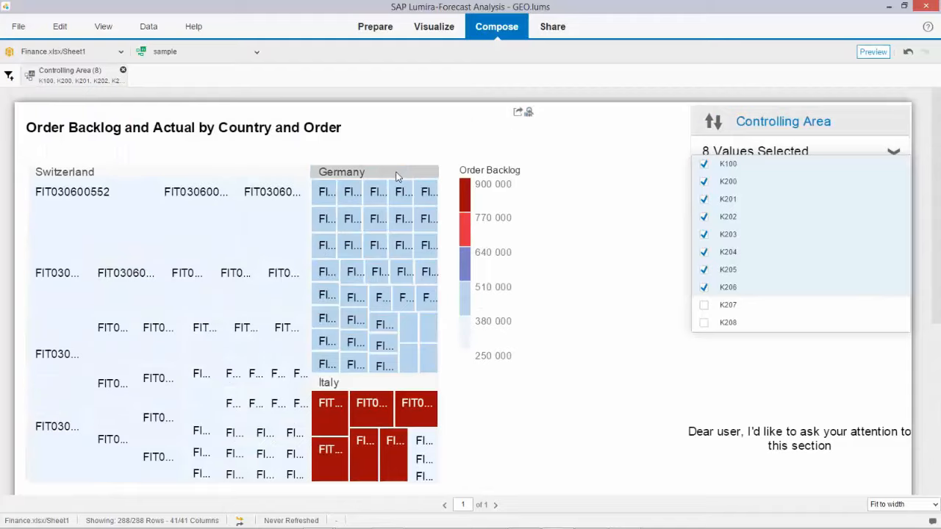
# Explore the Order Backlog and Actual treemap, filter it to a block of orders across Switzerland, Germany and Italy, and update the story.
pyautogui.click(528, 112)
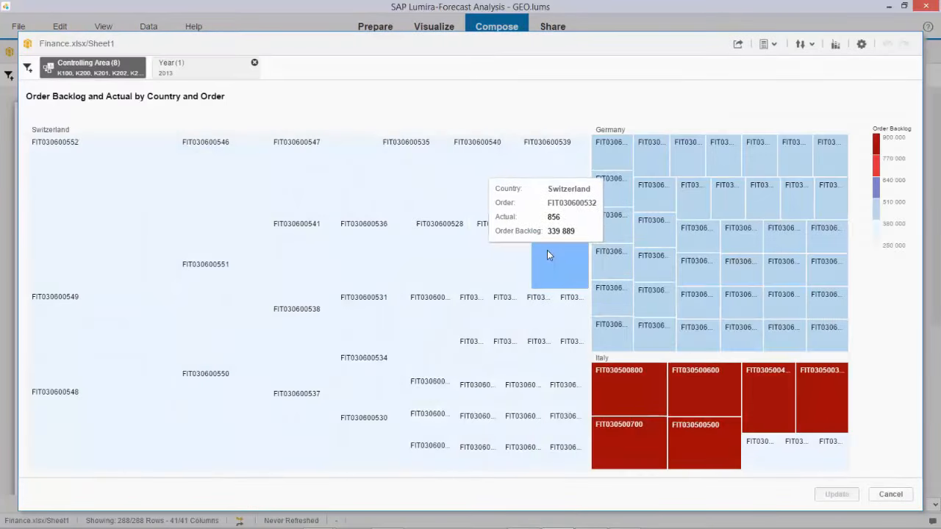
pyautogui.moveTo(547, 250); pyautogui.dragTo(776, 434)
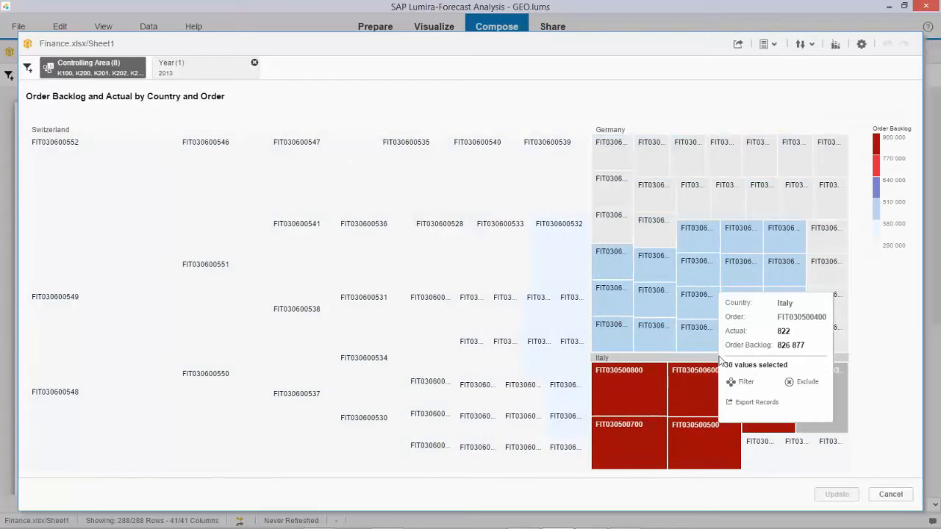
pyautogui.click(747, 381)
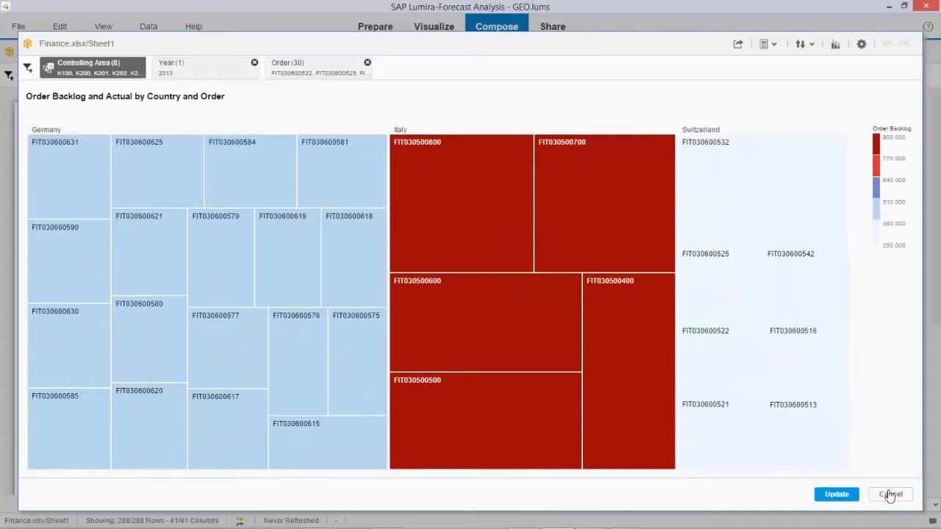
pyautogui.click(844, 494)
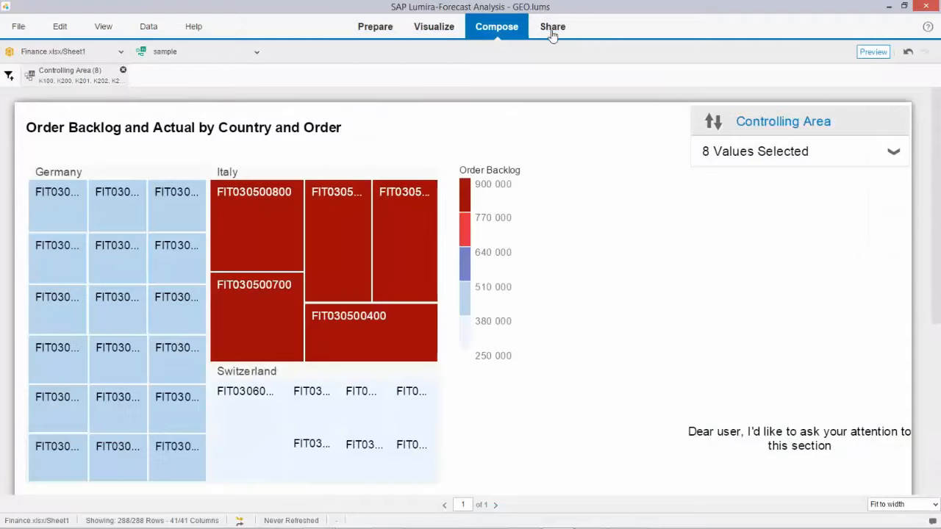
# Open the Share room, and switch to the BI launch pad in the Citrix Receiver remote desktop.
pyautogui.click(553, 28)
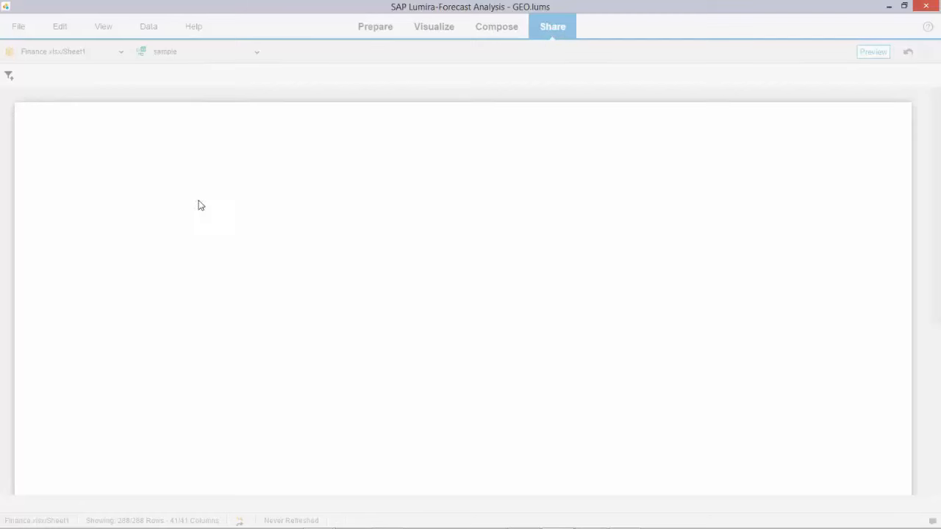
pyautogui.moveTo(353, 519)
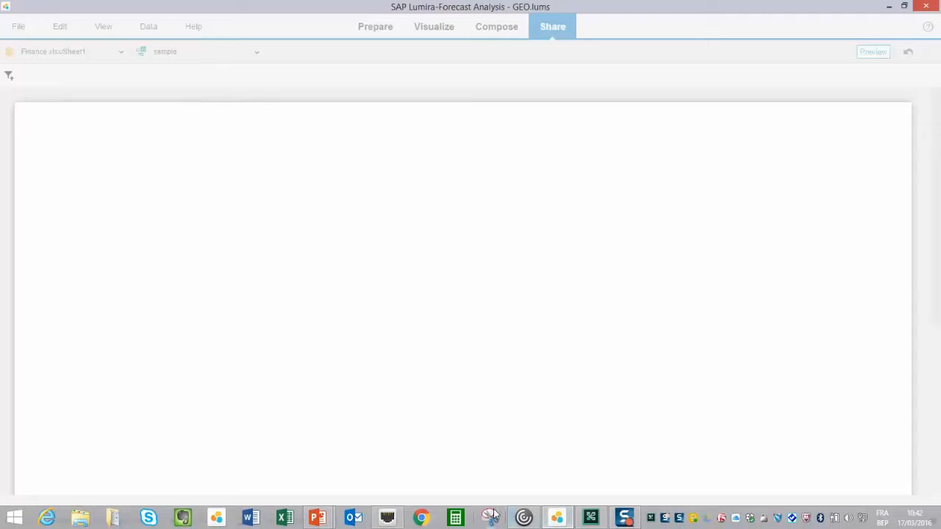
pyautogui.moveTo(522, 520)
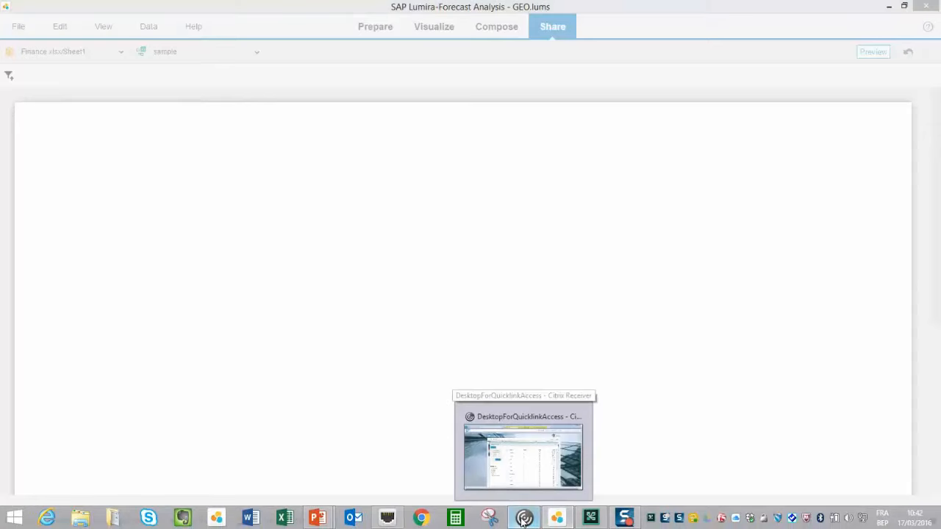
pyautogui.click(523, 452)
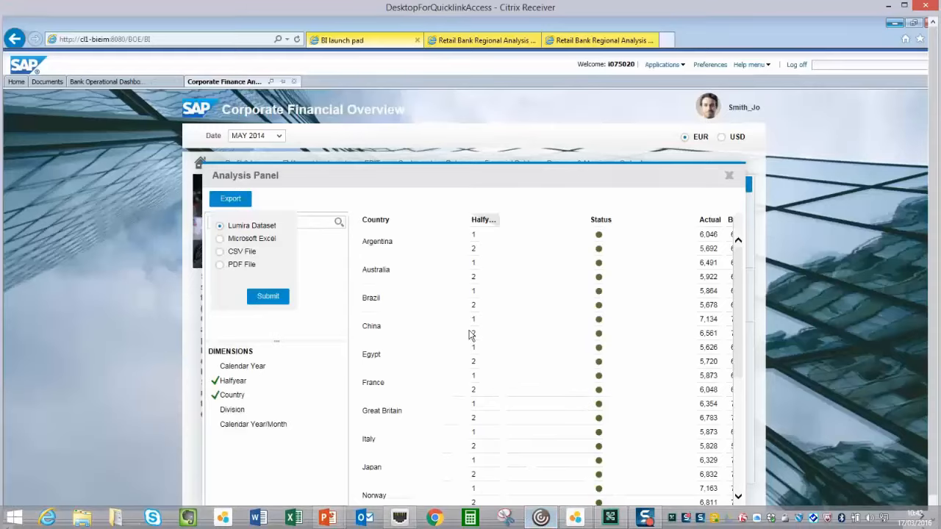
# View the BI launch pad home page and return to the open Corporate Finance Analysis document.
pyautogui.click(19, 83)
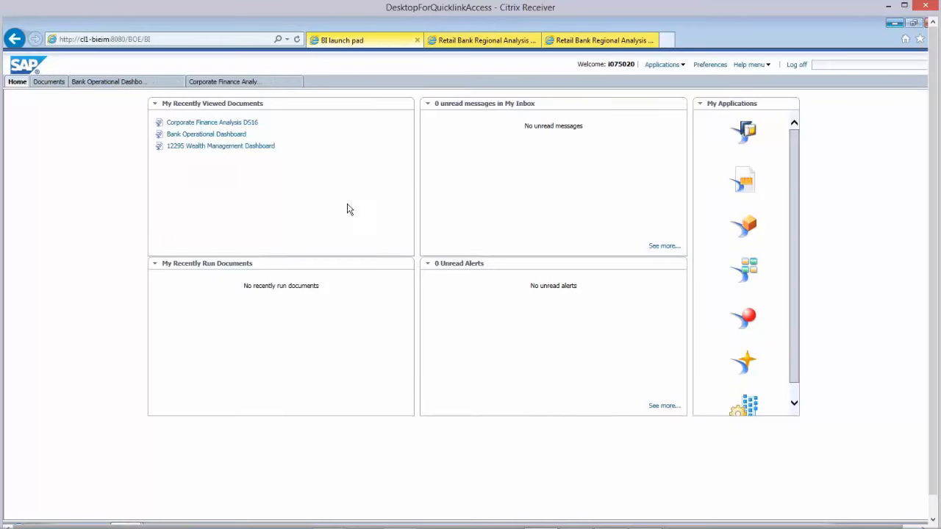
pyautogui.click(223, 86)
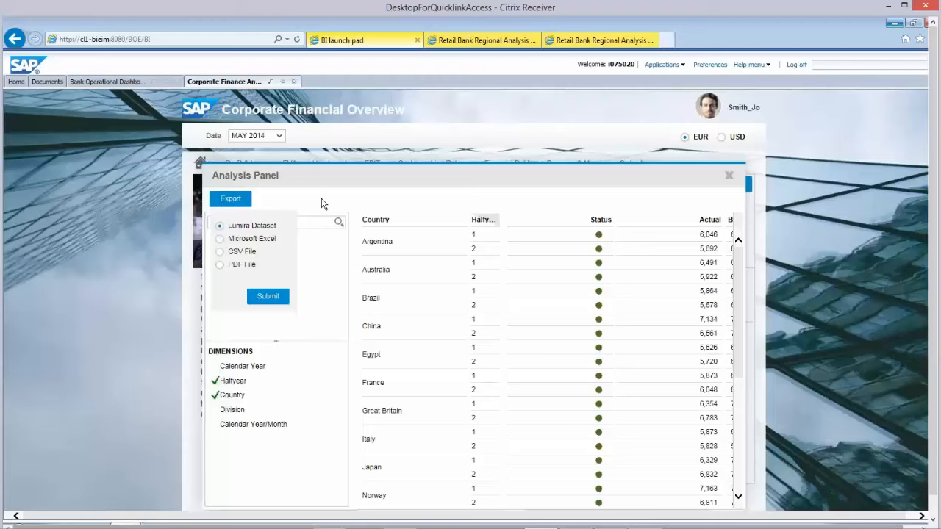
# Switch to the PowerPoint slide show and advance from Demonstration scenarios to the Lumira interactive self-service BI slide.
pyautogui.moveTo(487, 525)
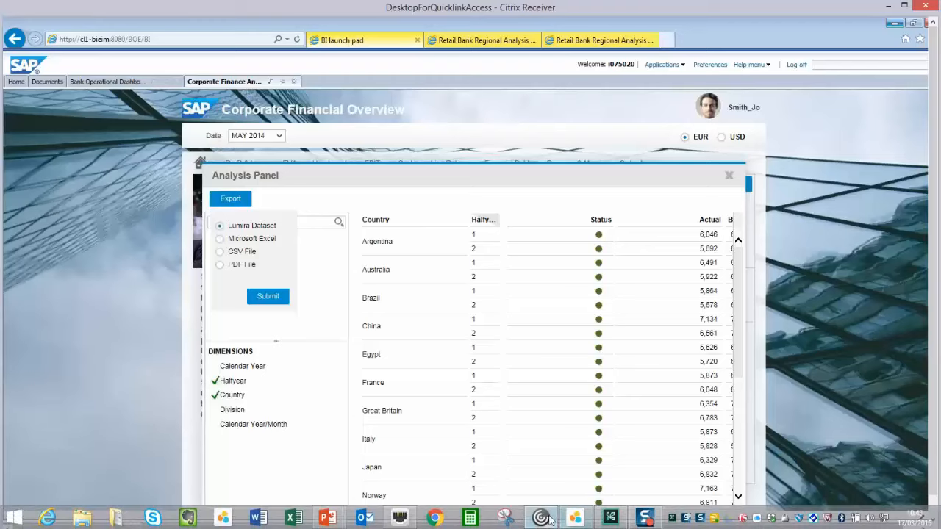
pyautogui.moveTo(552, 522)
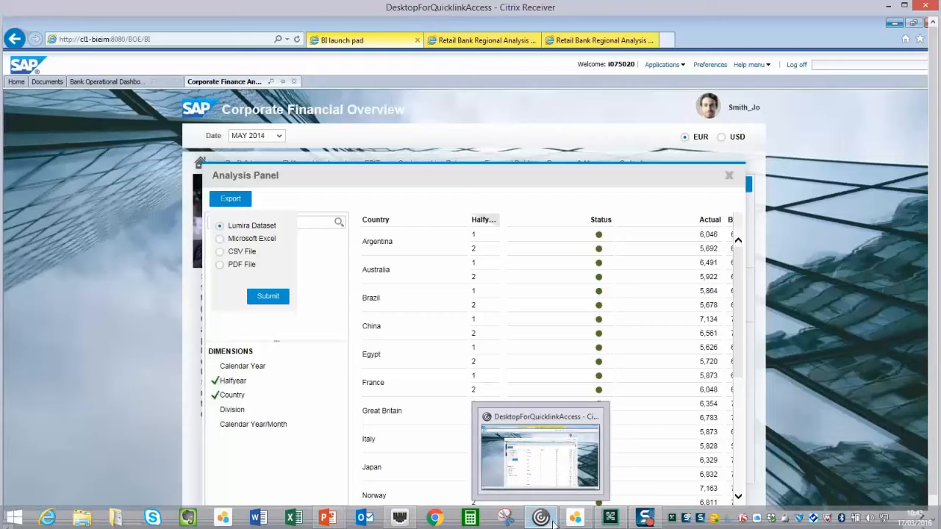
pyautogui.moveTo(331, 519)
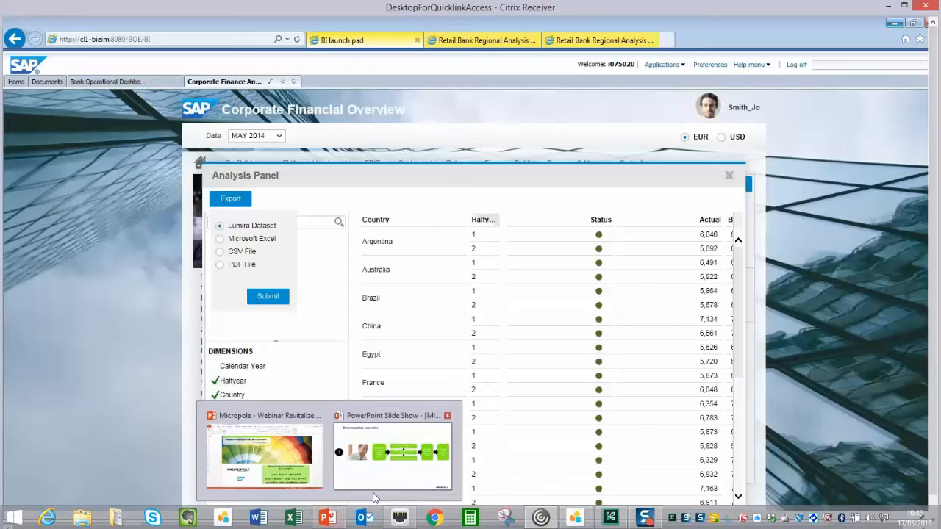
pyautogui.moveTo(406, 483)
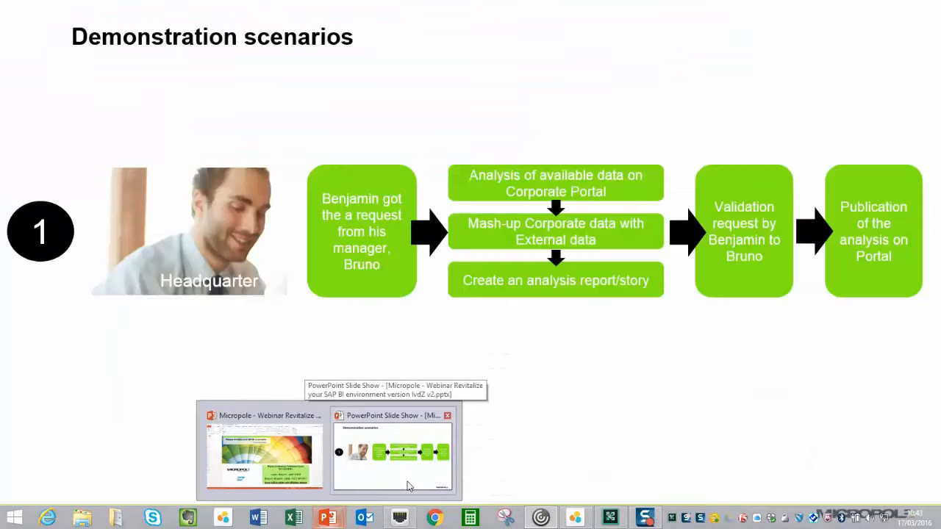
pyautogui.click(408, 481)
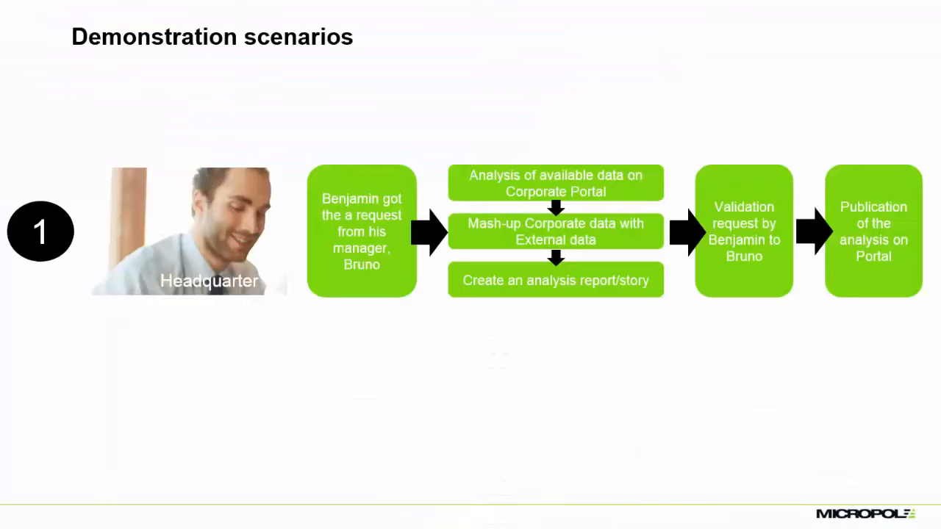
pyautogui.press('Right')
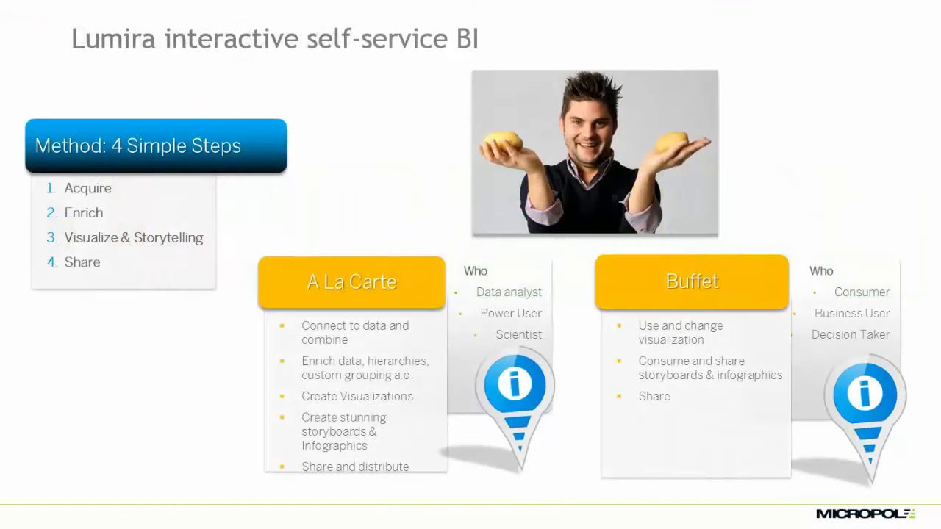